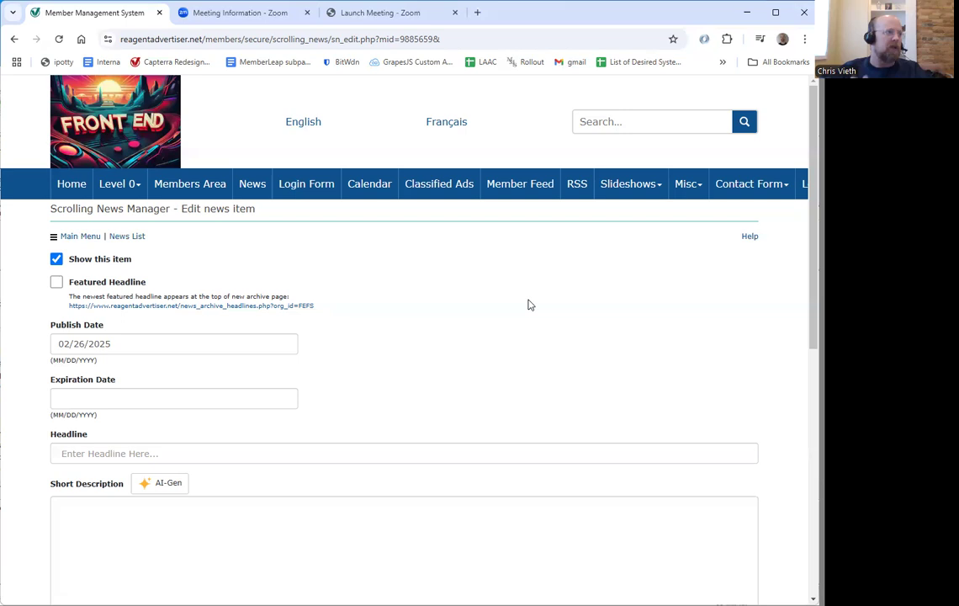
- Enter "Sunlight and Sleep Problems" as the headline of the news item
click(251, 452)
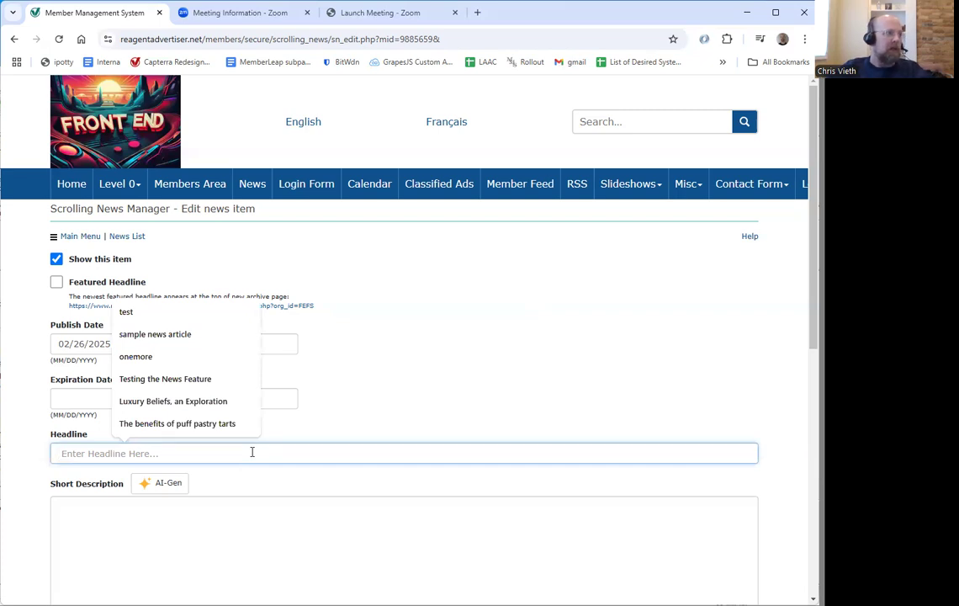
click(331, 455)
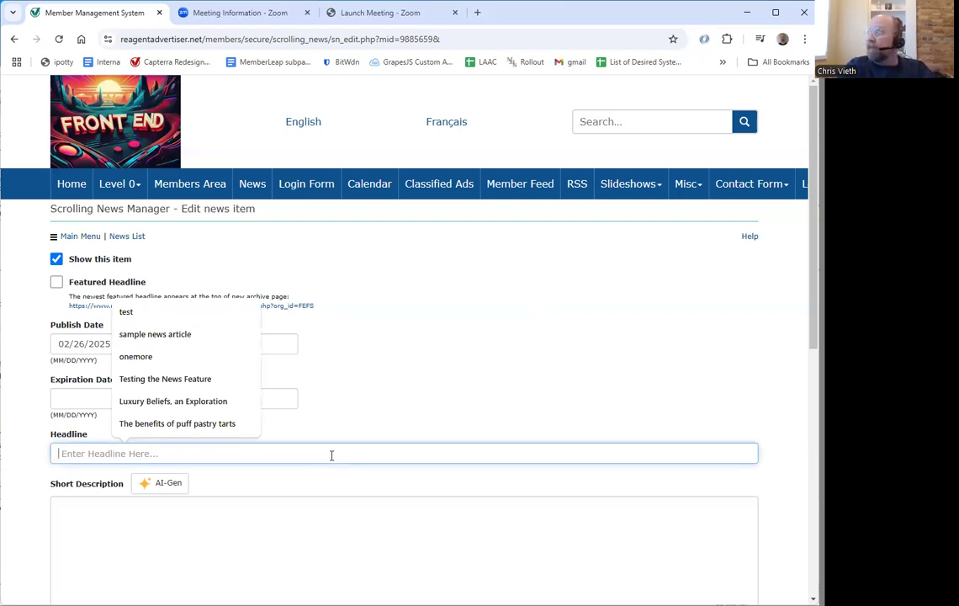
text(Sunligh)
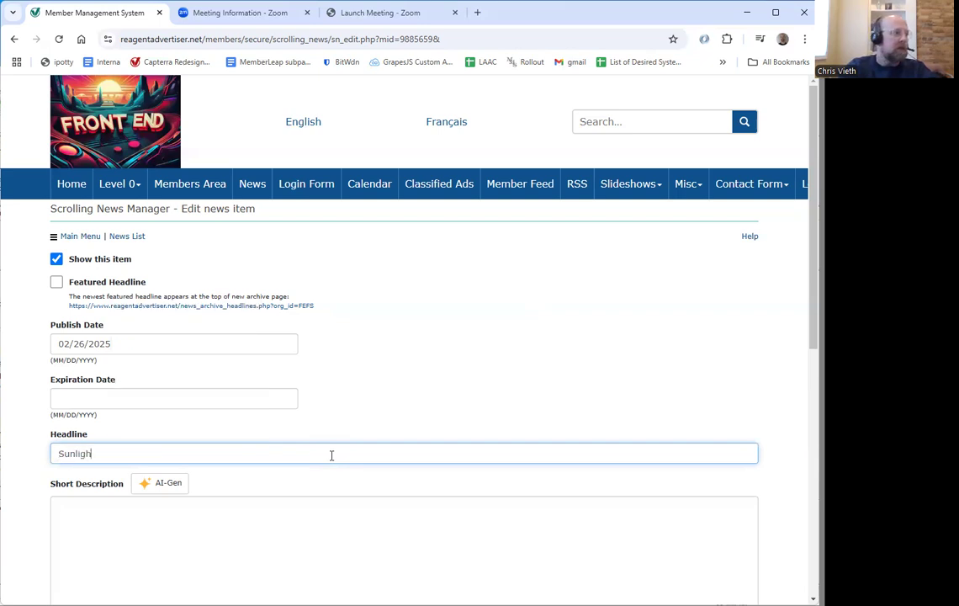
text(t and )
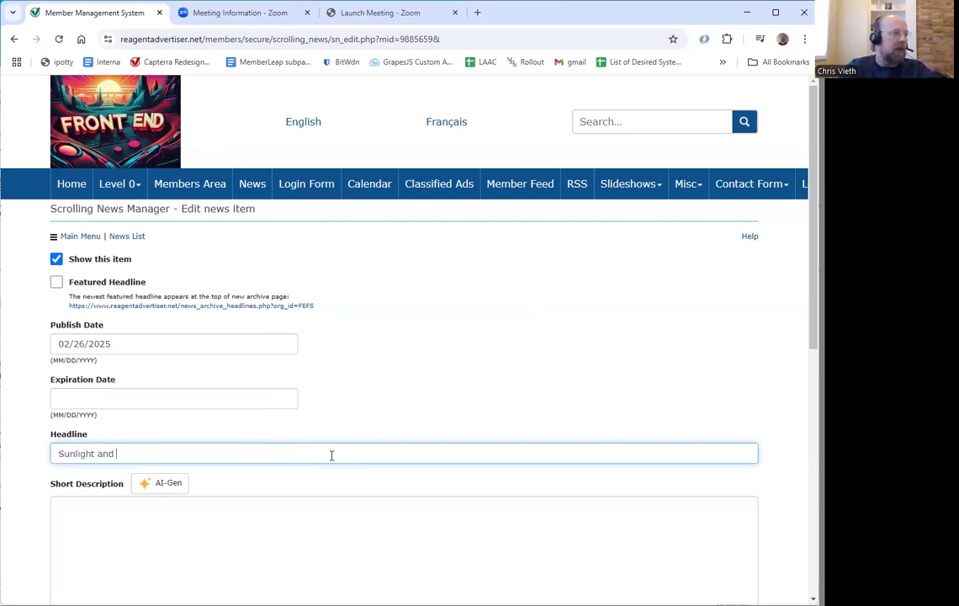
text(S)
text(leep Prp)
key(BackSpace)
text(Prp)
key(BackSpace)
text(oblems)
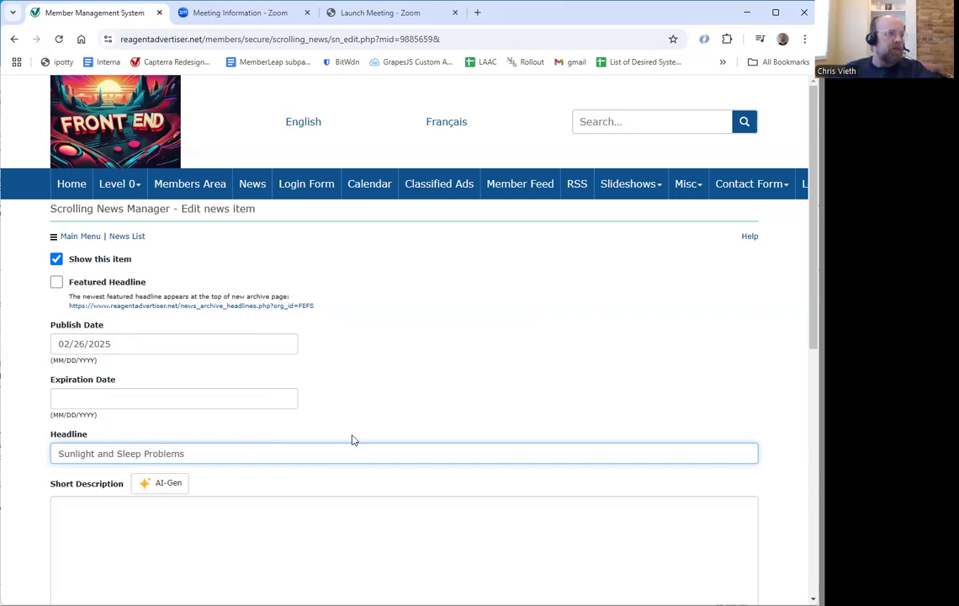
- Generate AI text for the short description with the request "Create blurb for a news article about Sunlight and Sleep Problems"
click(310, 516)
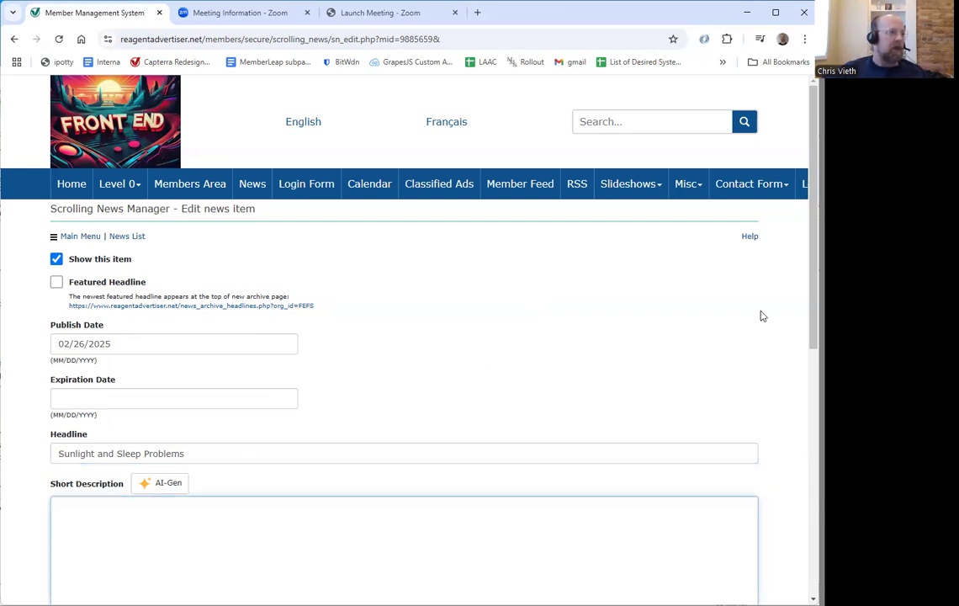
scroll(763, 315, down, 3)
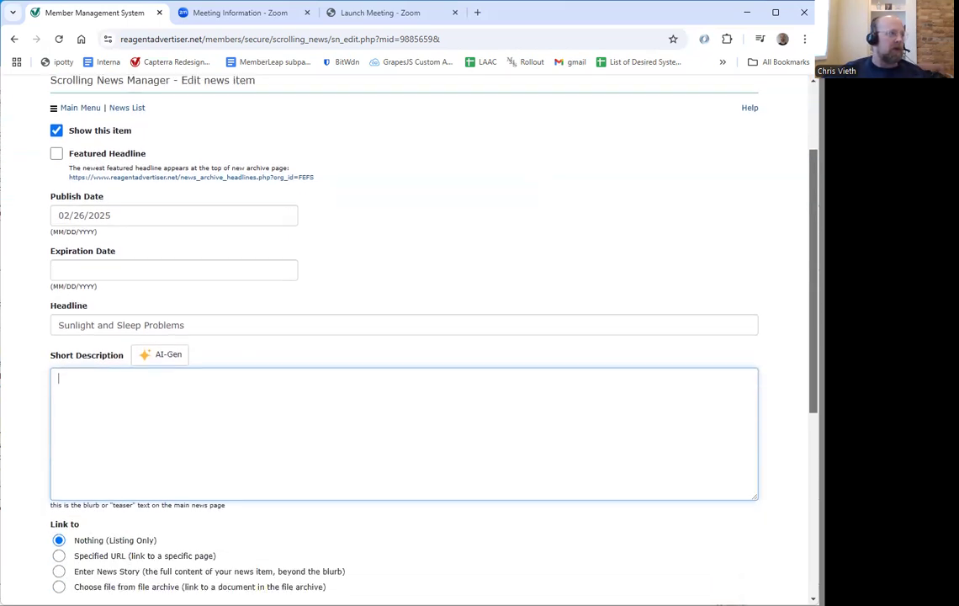
click(169, 322)
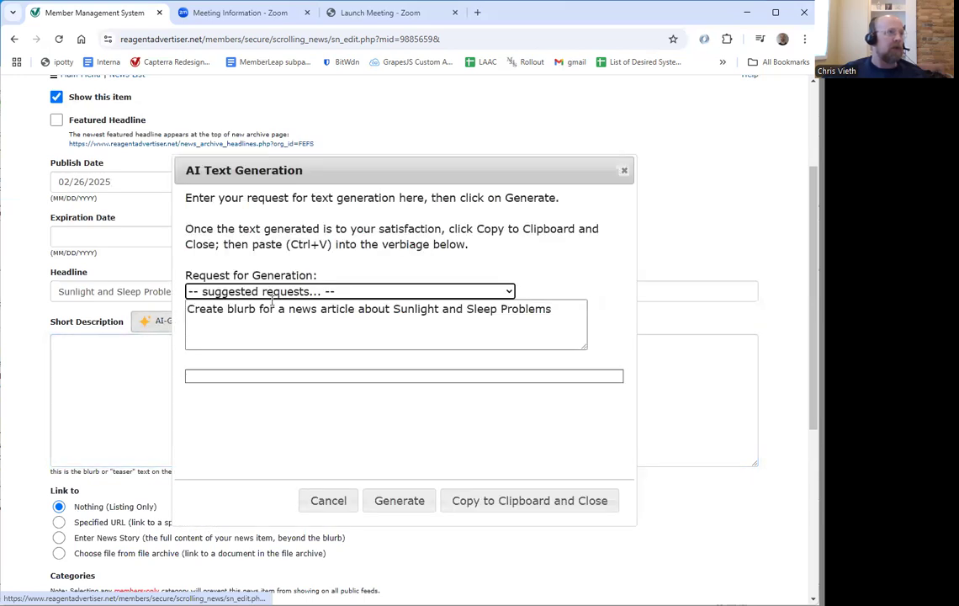
click(398, 292)
click(445, 263)
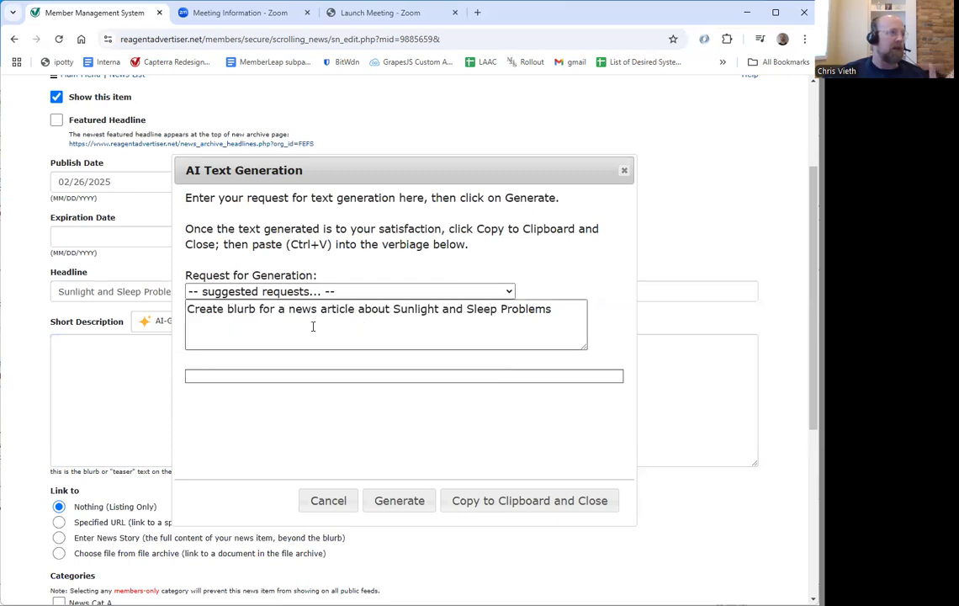
drag(186, 309, 551, 309)
click(243, 309)
click(392, 501)
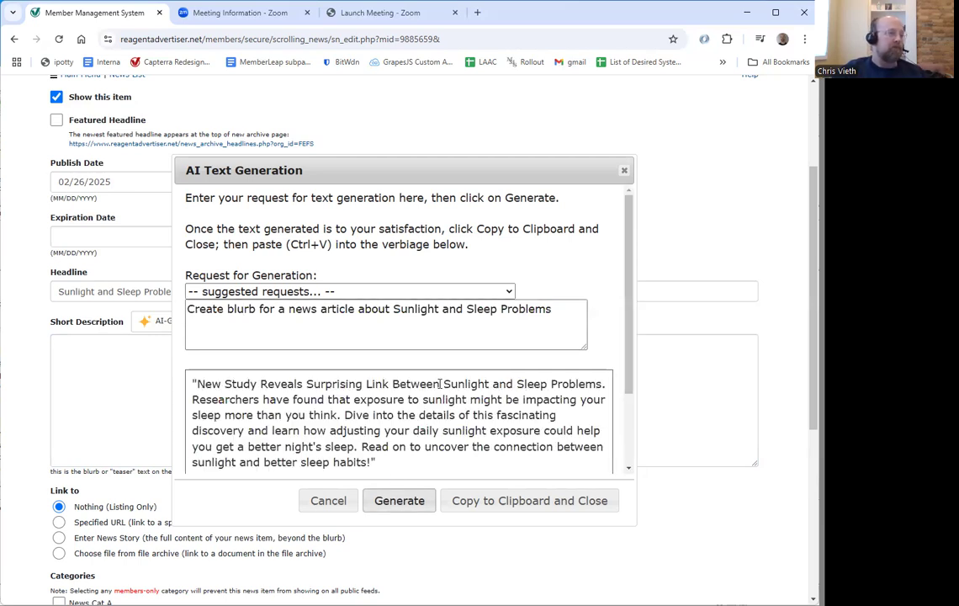
click(395, 470)
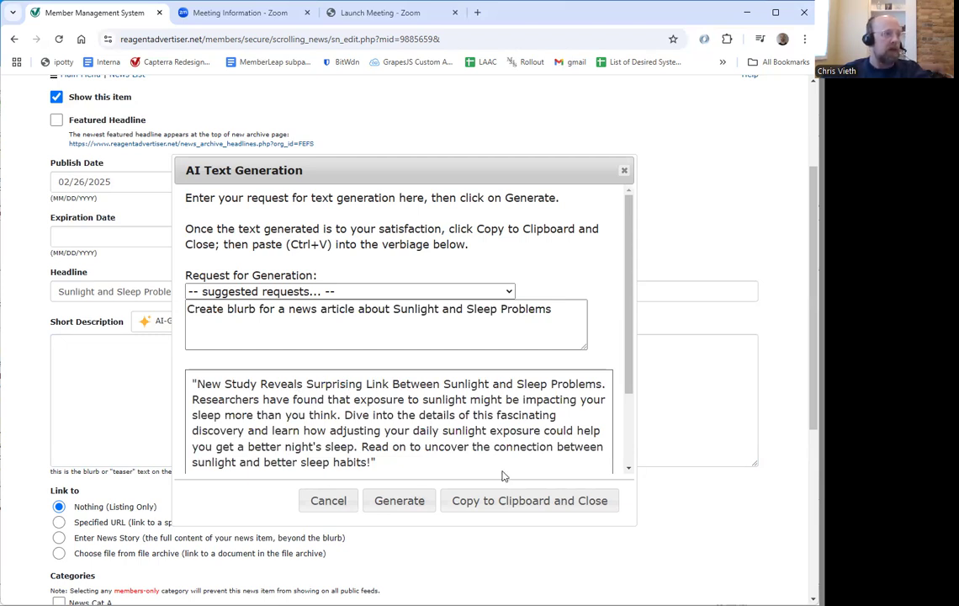
- Copy the generated blurb into the short description and remove its opening and closing quotation marks
click(517, 502)
click(224, 399)
key(ctrl+v)
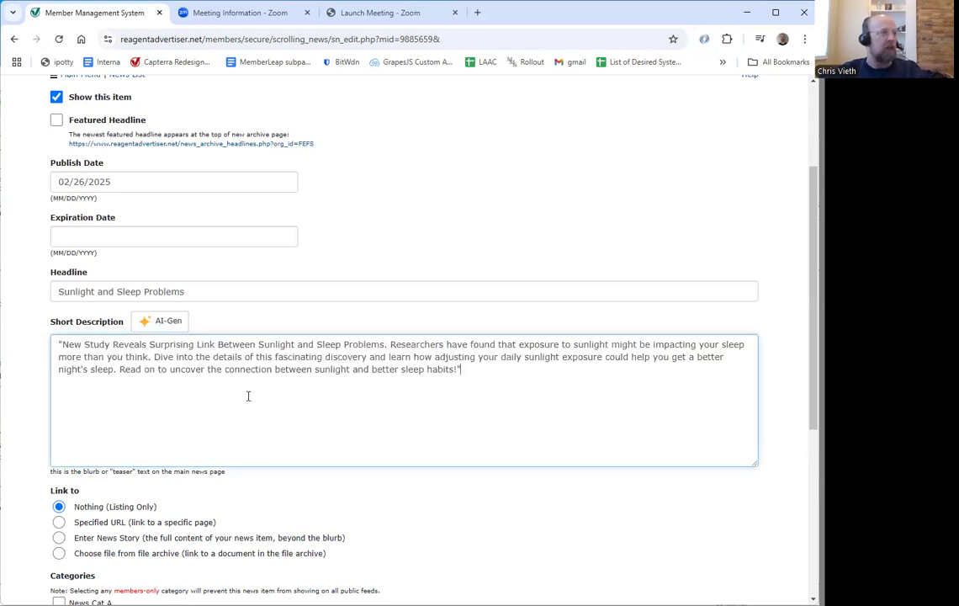
key(BackSpace)
click(57, 344)
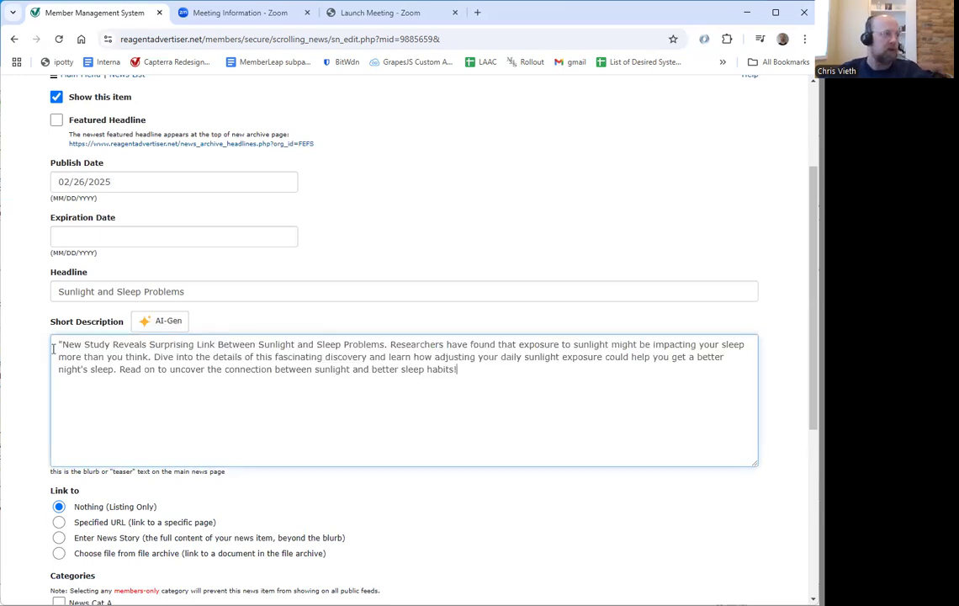
key(Delete)
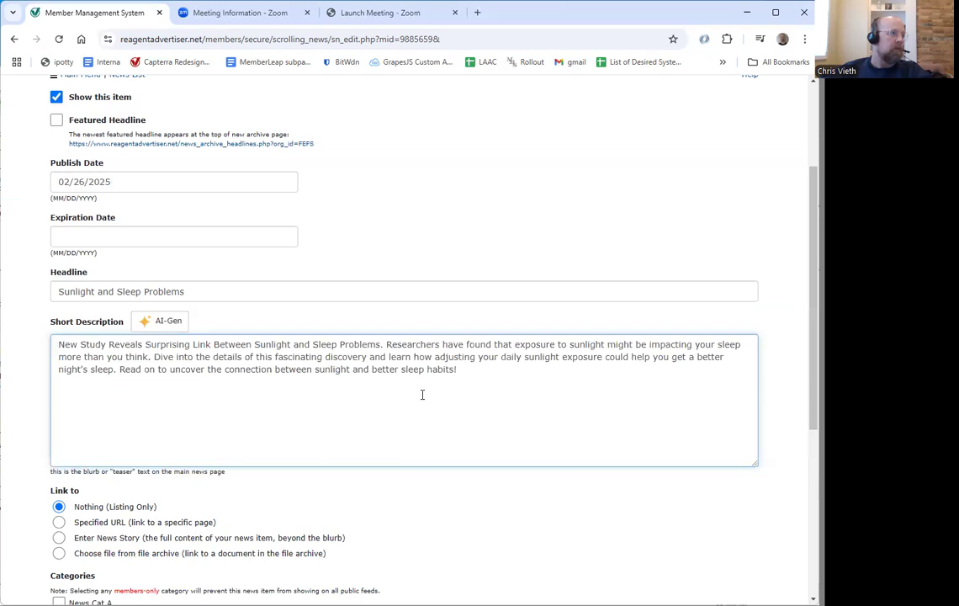
- Generate five alternate titles for the headline using the suggested AI text request
click(167, 322)
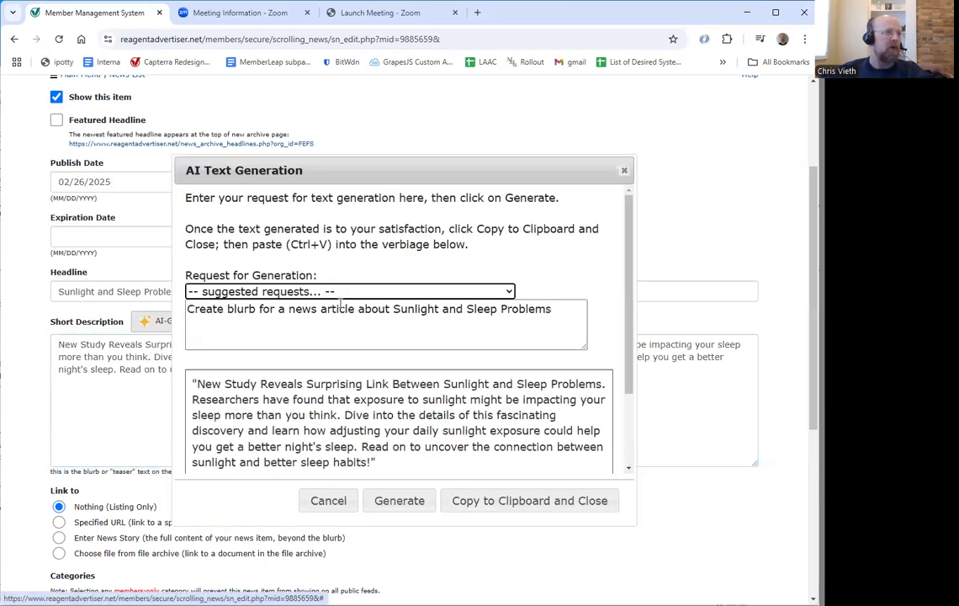
click(381, 291)
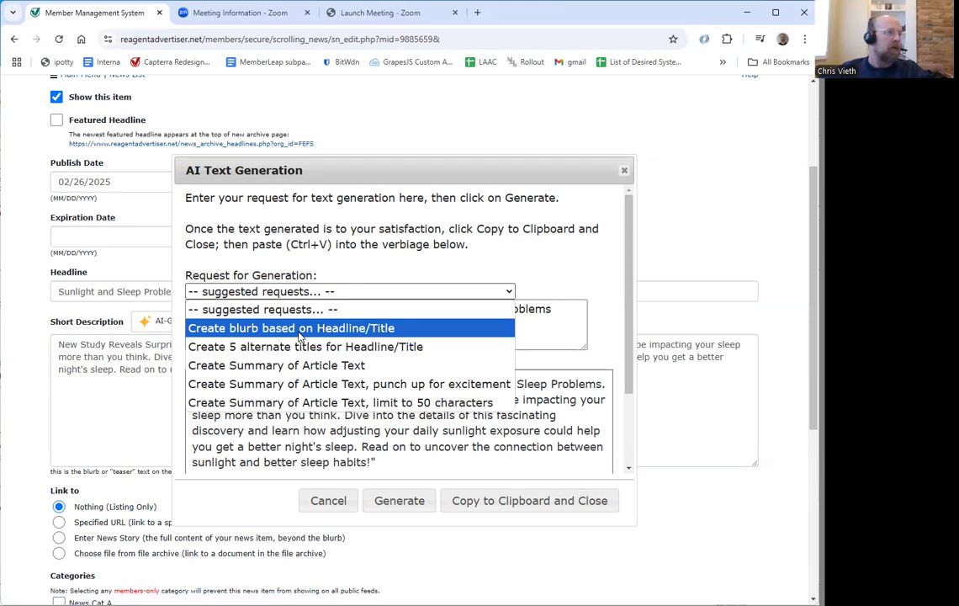
click(387, 348)
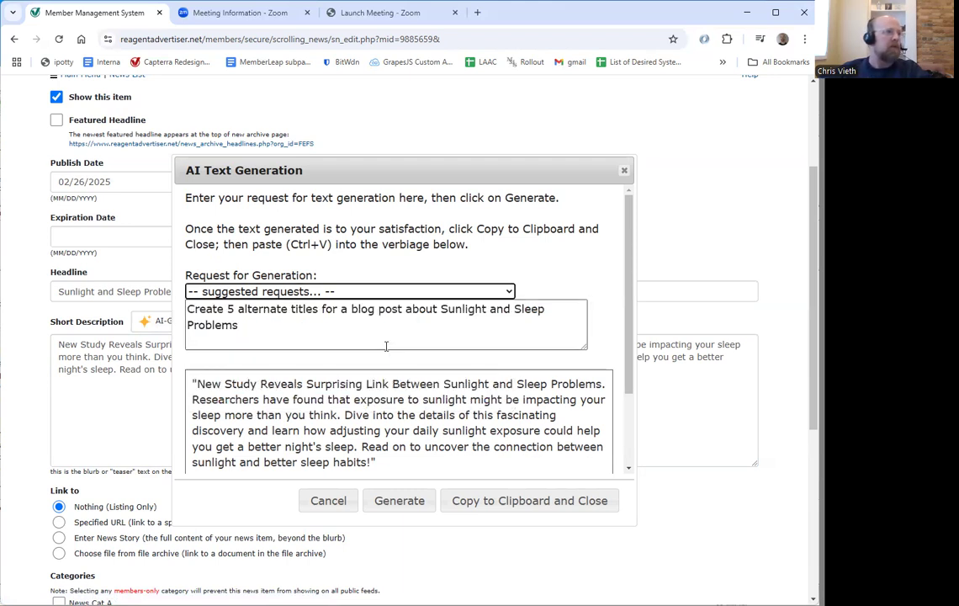
click(407, 502)
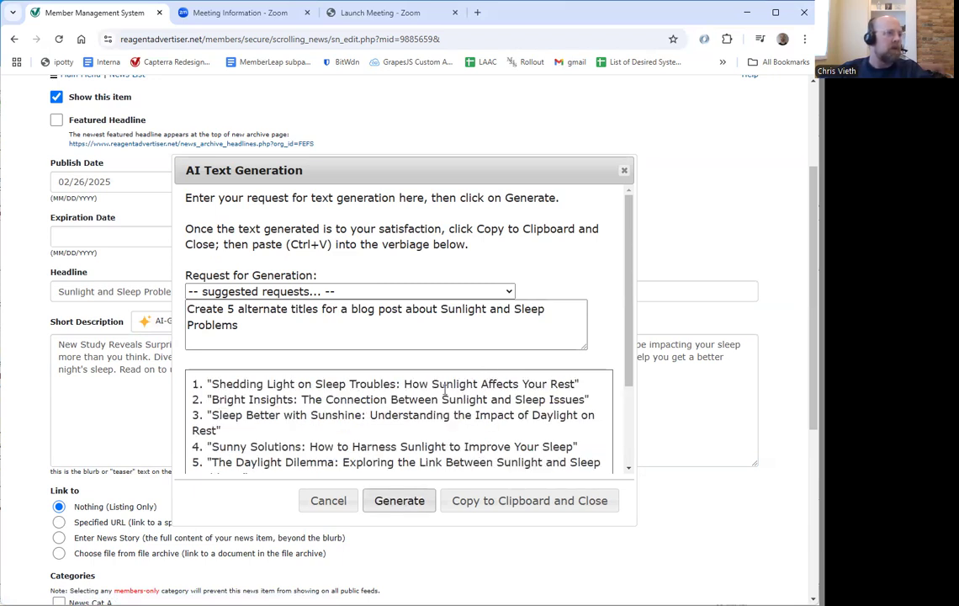
- Replace the headline with the generated title "Bright Insights: The Connection Between Sunlight and Sleep Issues"
drag(212, 398, 586, 396)
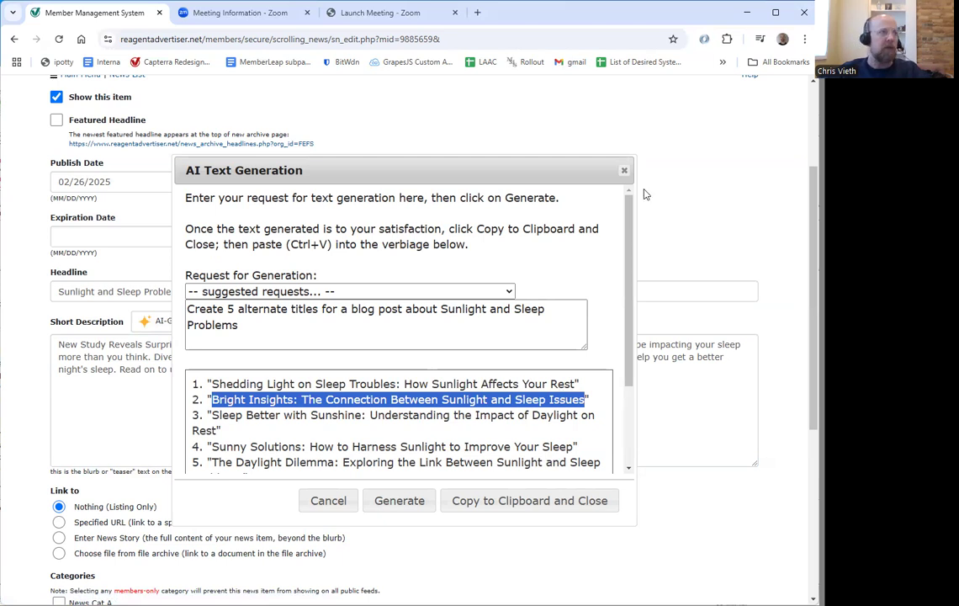
drag(632, 172, 631, 172)
click(627, 172)
click(219, 291)
key(ctrl+a)
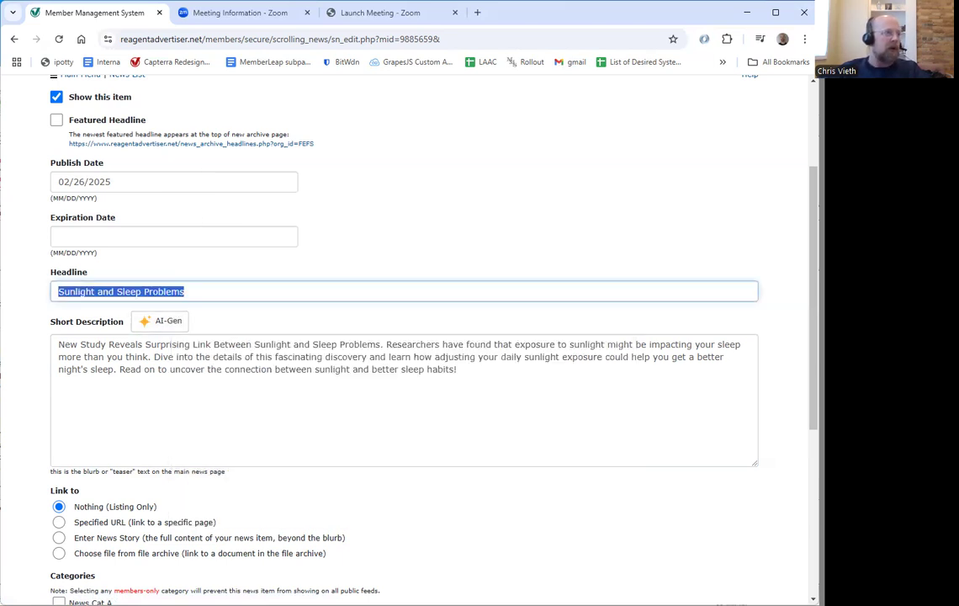
key(ctrl+v)
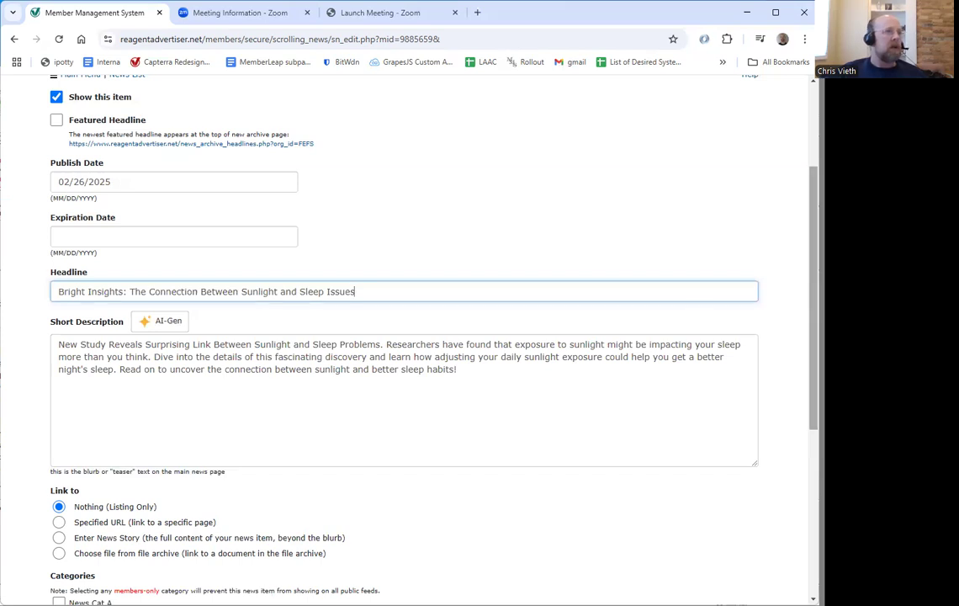
- Generate AI thumbnail images for the news item from the request "Sunlight and Sleep"
scroll(387, 337, down, 4)
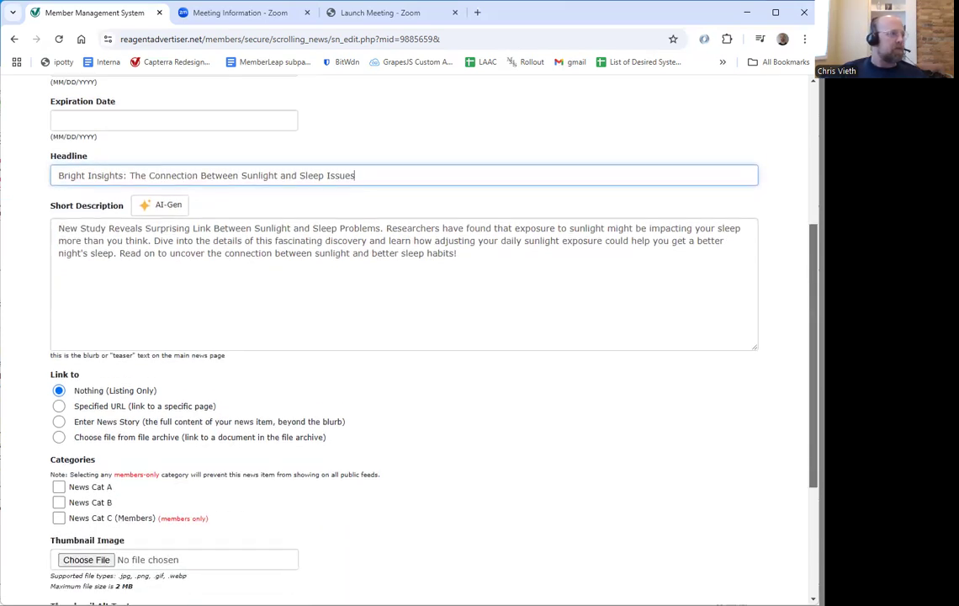
scroll(777, 400, down, 1)
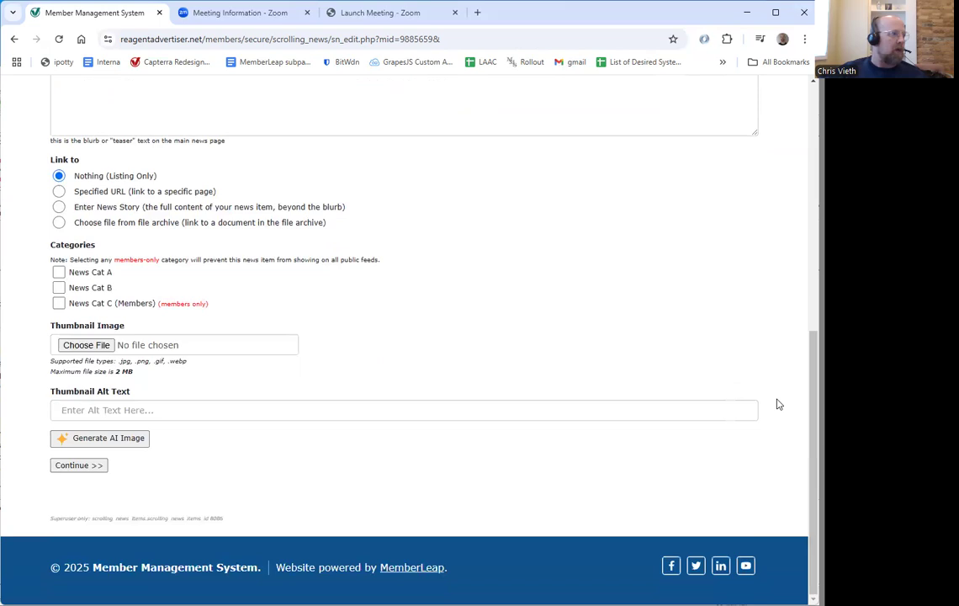
click(114, 438)
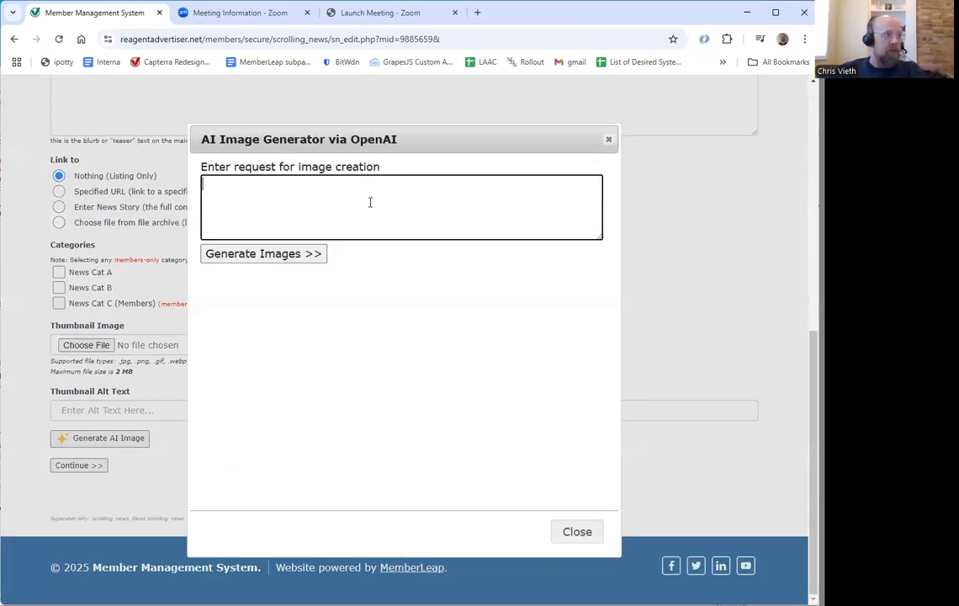
text(Sunlight and Sleep)
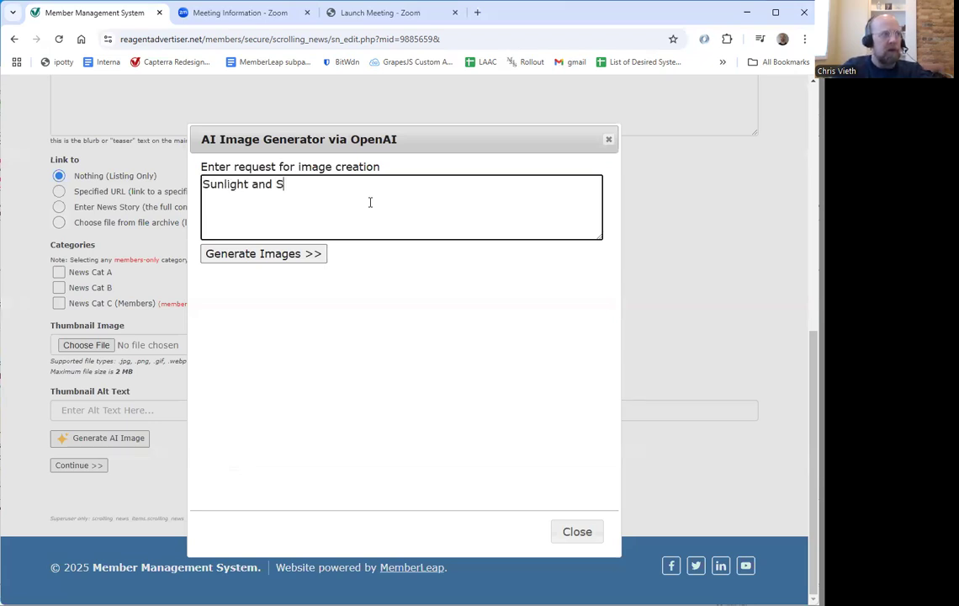
click(272, 257)
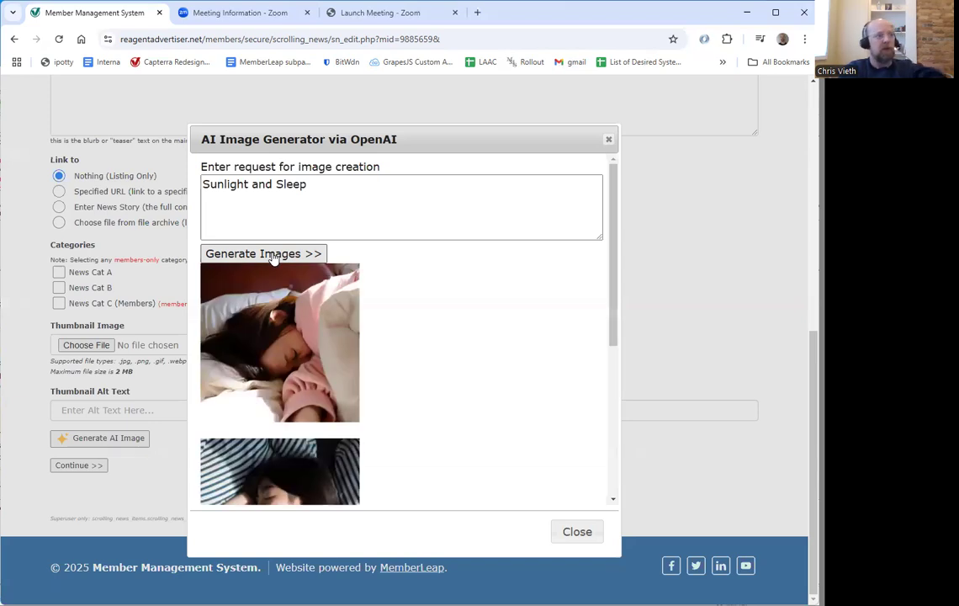
- Use the generated image of the dark-haired sleeping woman beside zebra-striped fabric as the thumbnail
drag(615, 258, 649, 161)
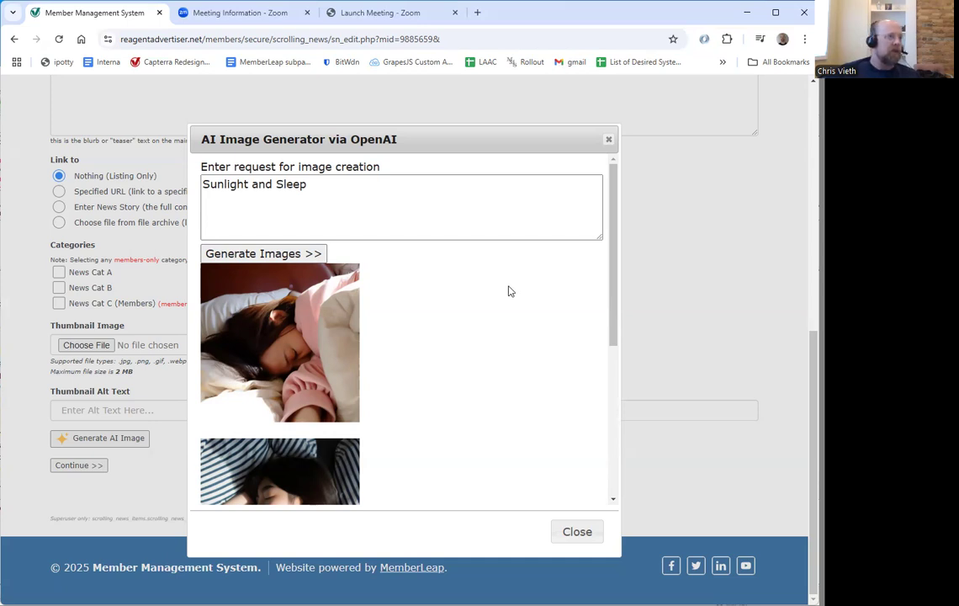
drag(615, 246, 641, 311)
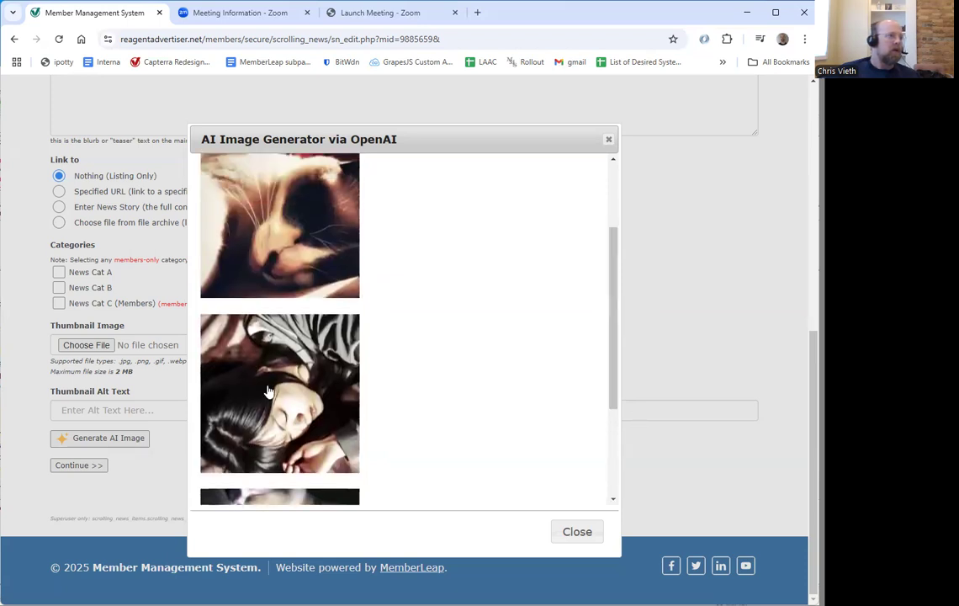
click(608, 139)
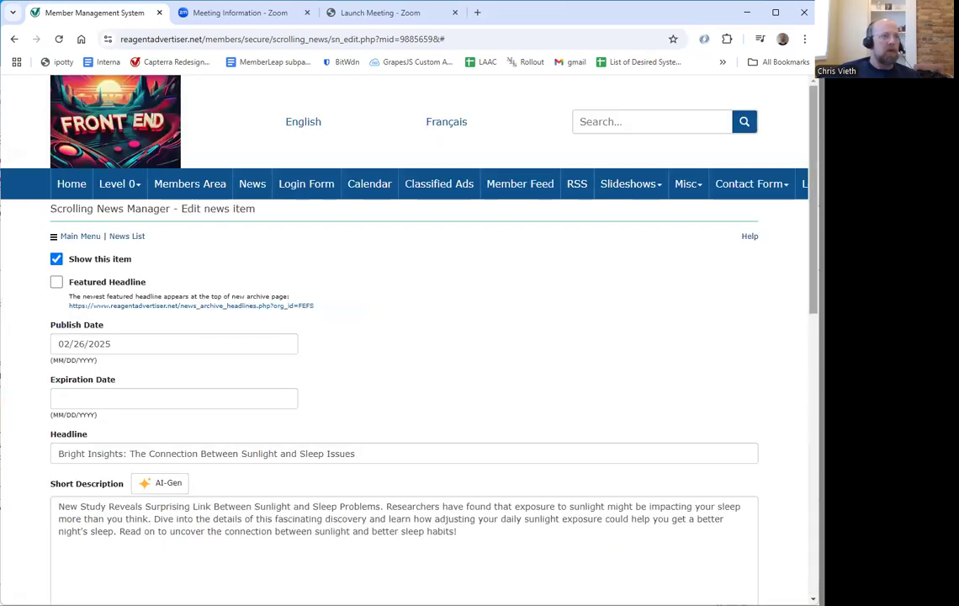
- Submit the news item form to create the item as a listing only
drag(812, 202, 813, 366)
scroll(391, 467, down, 3)
click(80, 465)
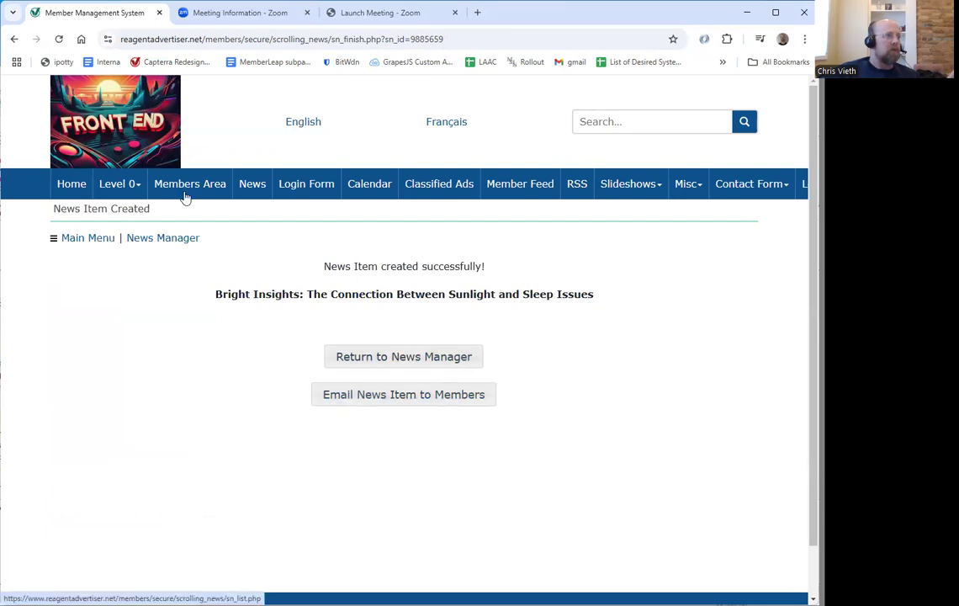
- Return to the news item's edit form, link it to Enter News Story, and continue to the full article editor
click(14, 39)
scroll(743, 467, up, 4)
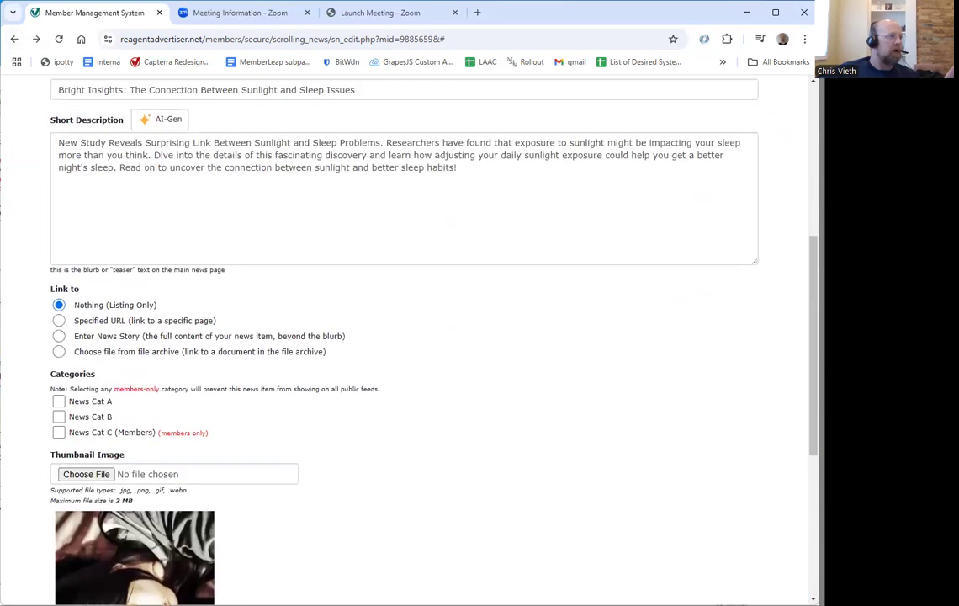
click(60, 336)
scroll(404, 336, down, 4)
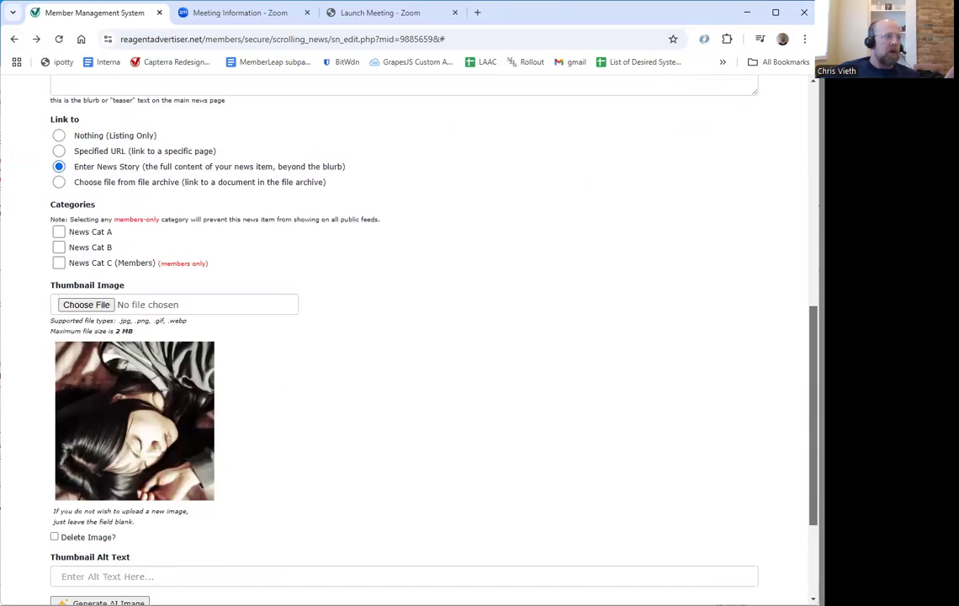
click(83, 465)
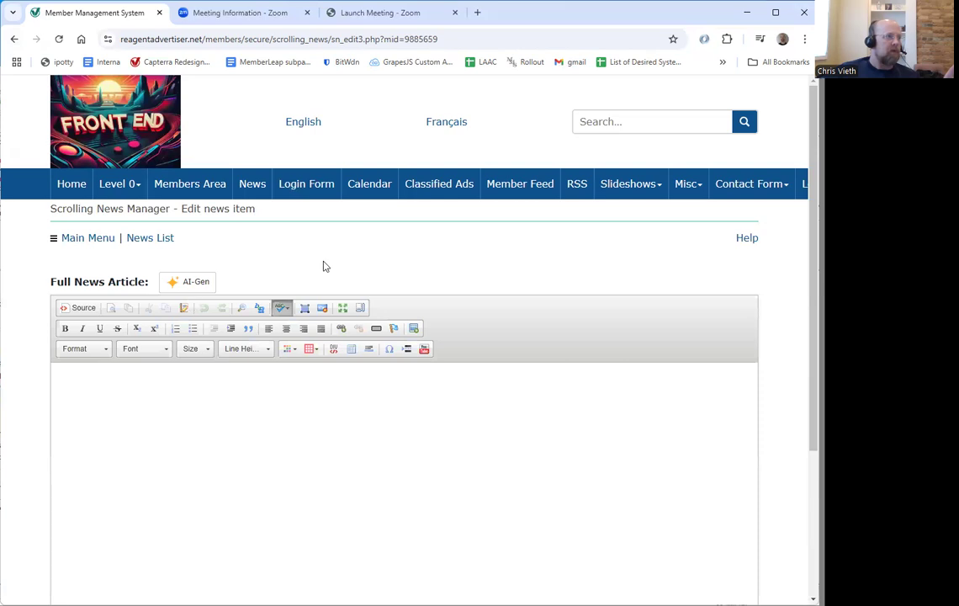
- Generate AI text for the full article with the suggested request "Create Top Ten List based on" the news headline and review the list
click(189, 282)
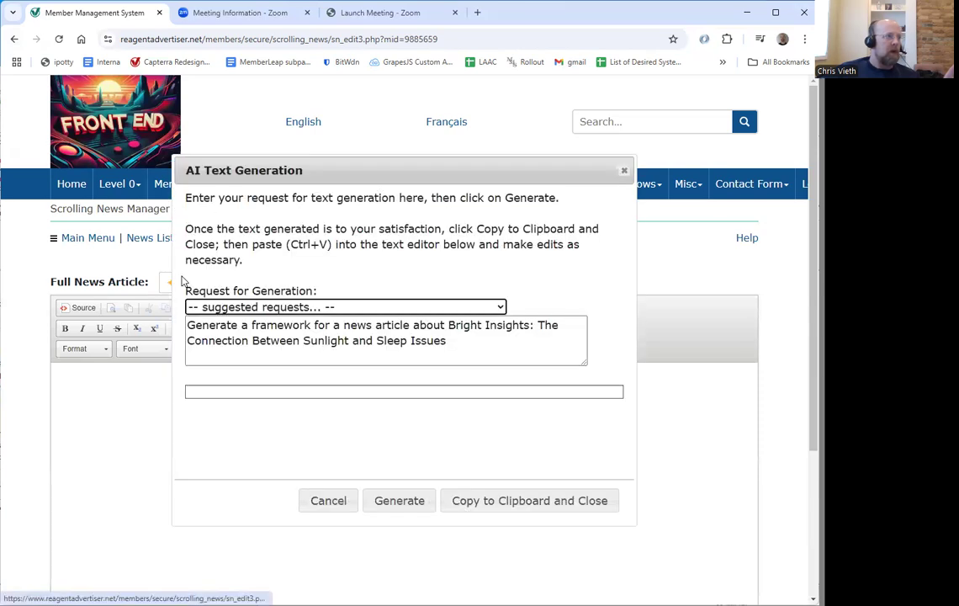
click(391, 308)
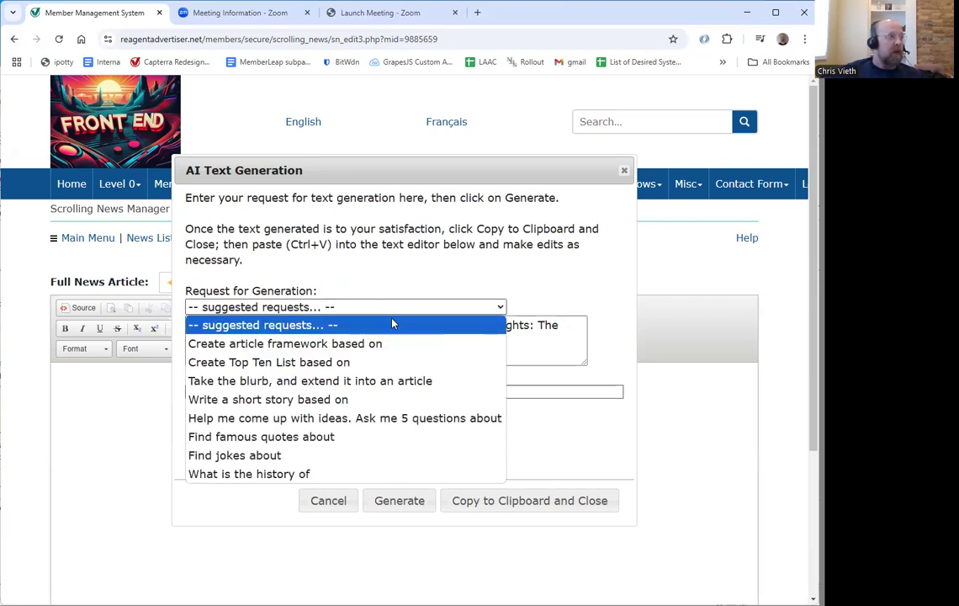
click(362, 362)
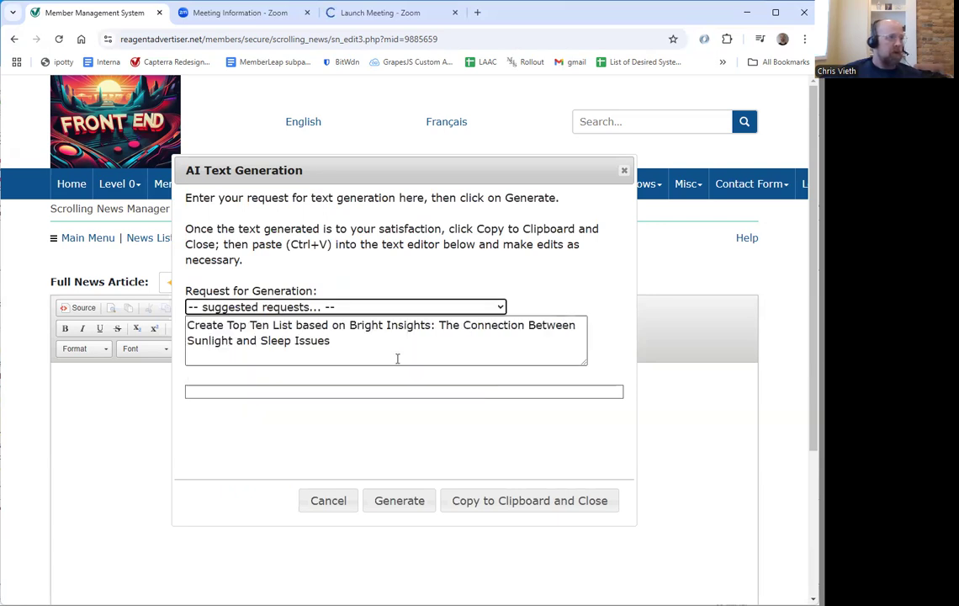
click(402, 504)
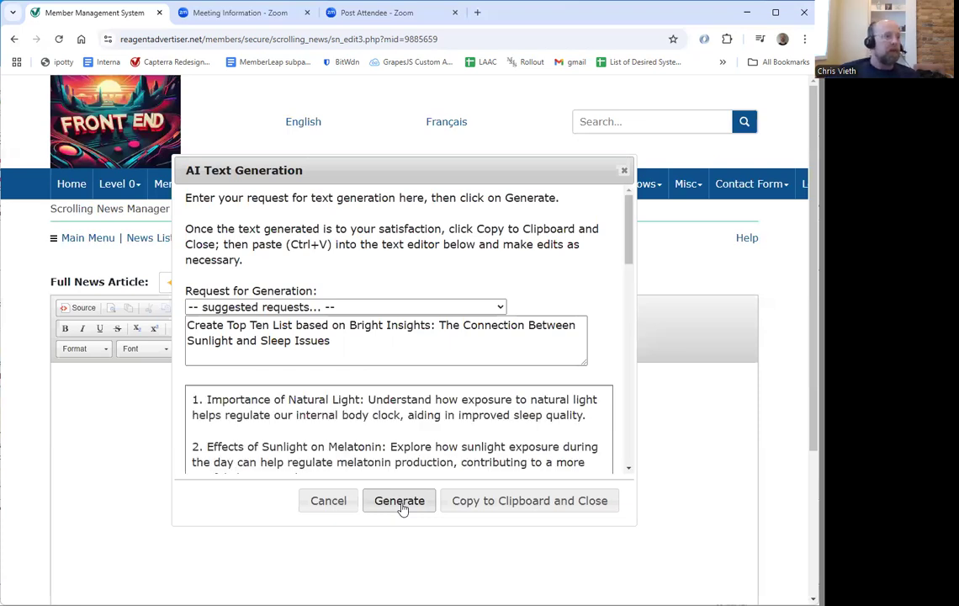
scroll(623, 285, down, 3)
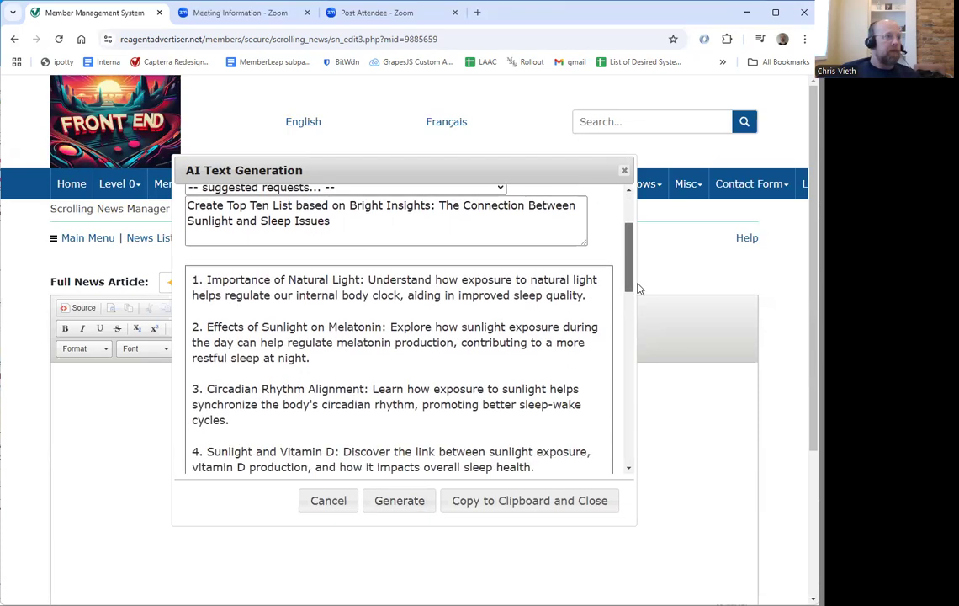
scroll(637, 288, down, 5)
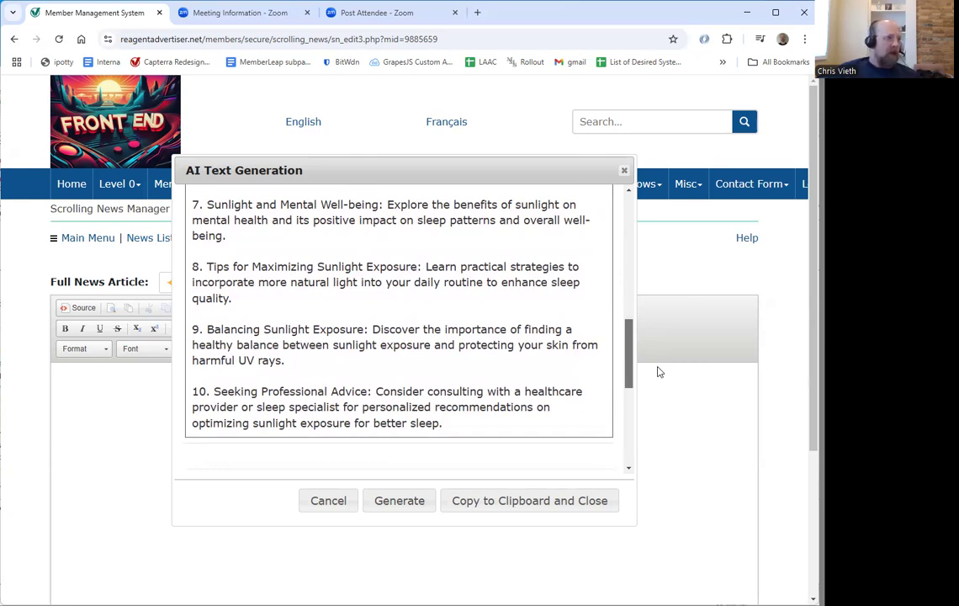
scroll(655, 303, up, 10)
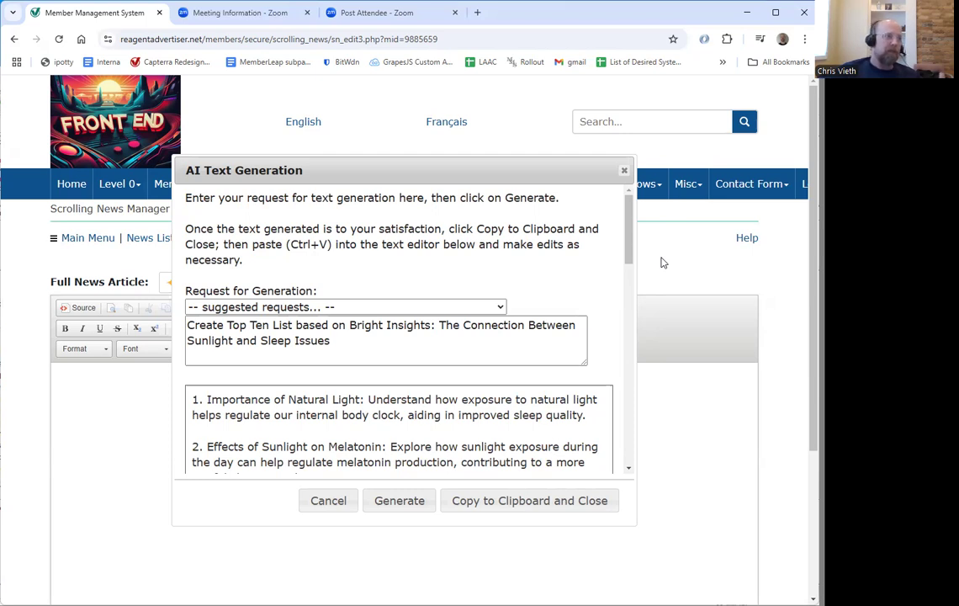
- Generate AI text with the suggested request "Create article framework based on" Bright Insights: The Connection Between Sunlight and Sleep Issues
click(478, 308)
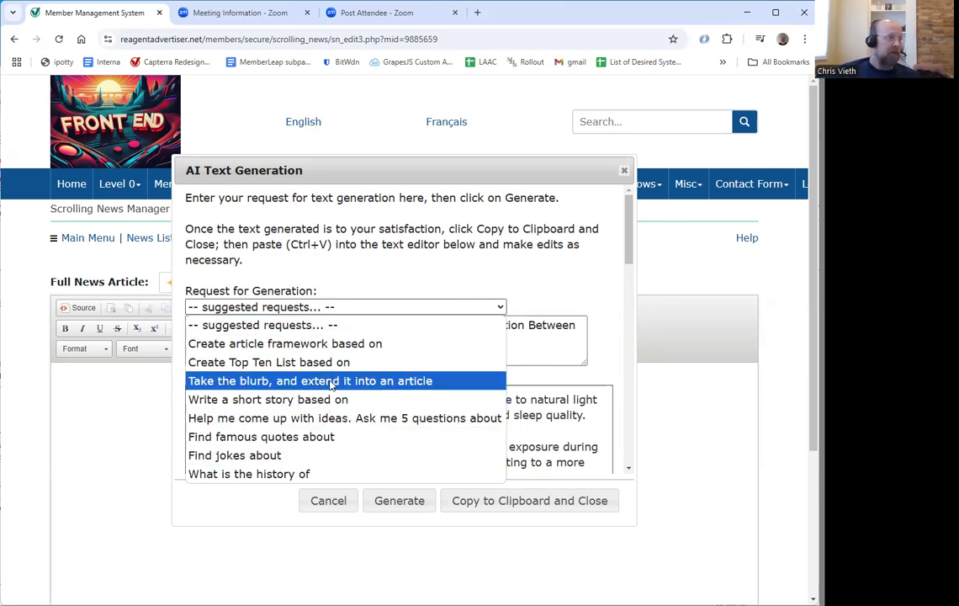
click(330, 345)
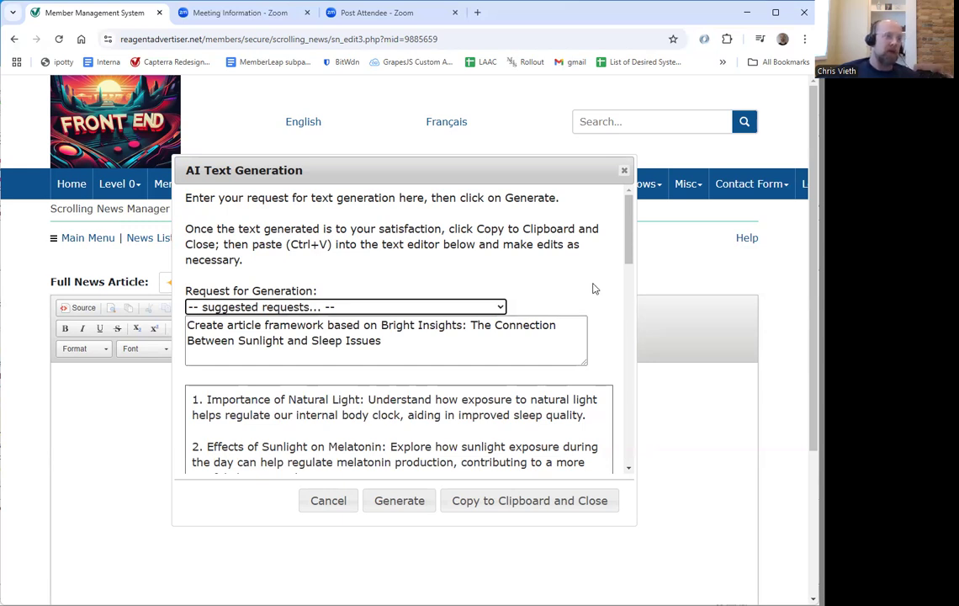
click(409, 505)
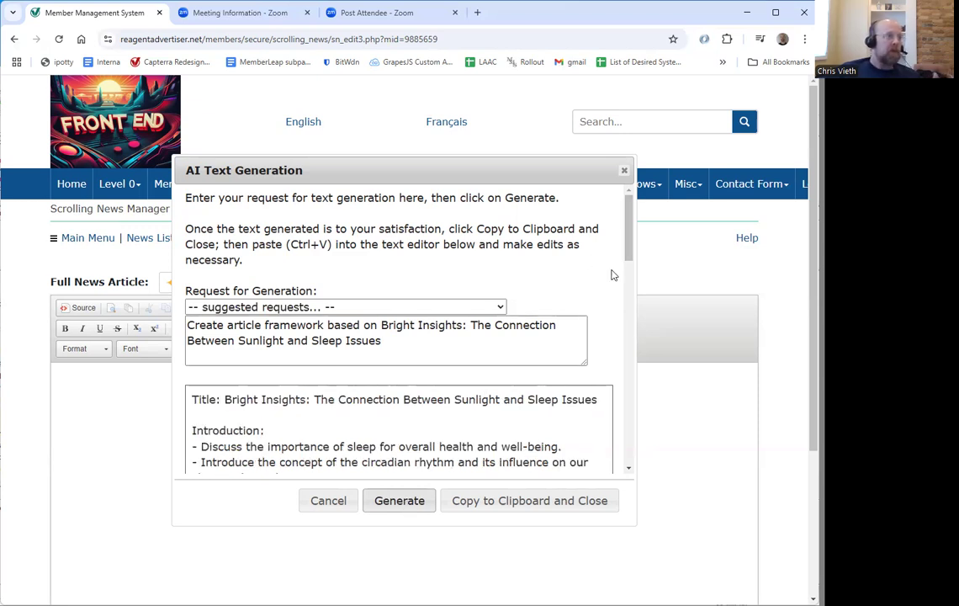
drag(636, 252, 639, 372)
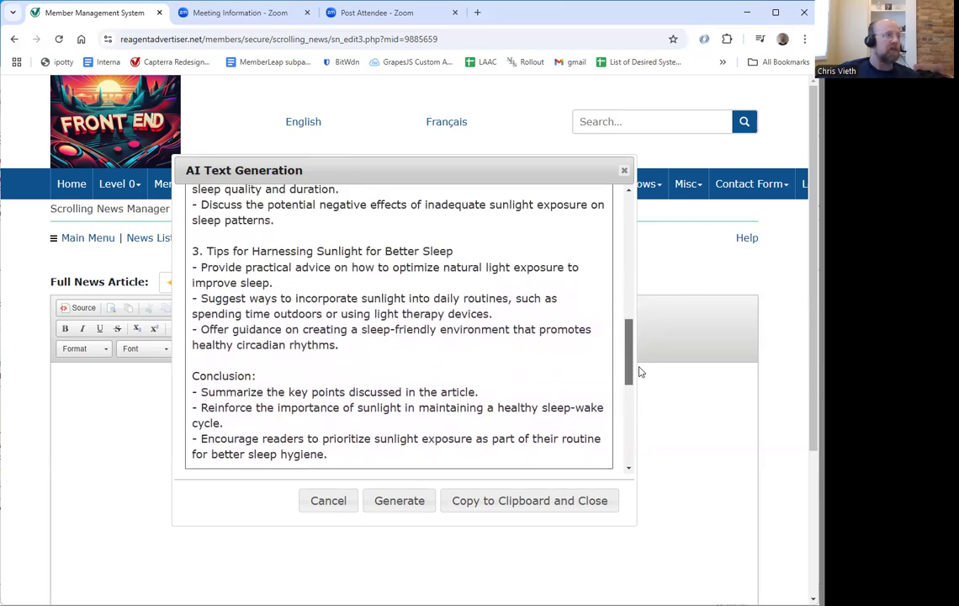
- Copy the generated article framework, closing the AI text dialog, and paste it into the full news article
click(510, 500)
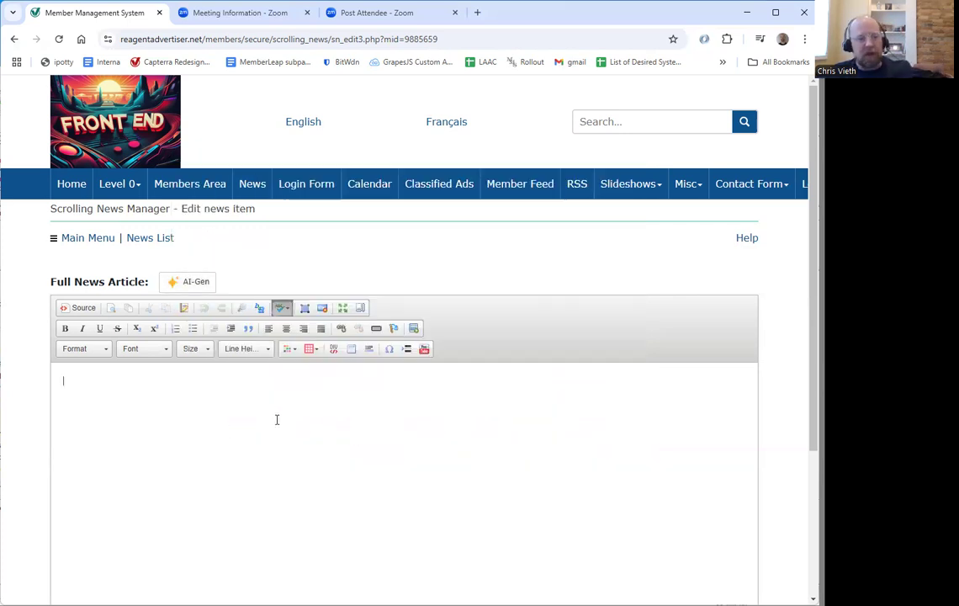
key(ctrl+v)
scroll(690, 437, up, 2)
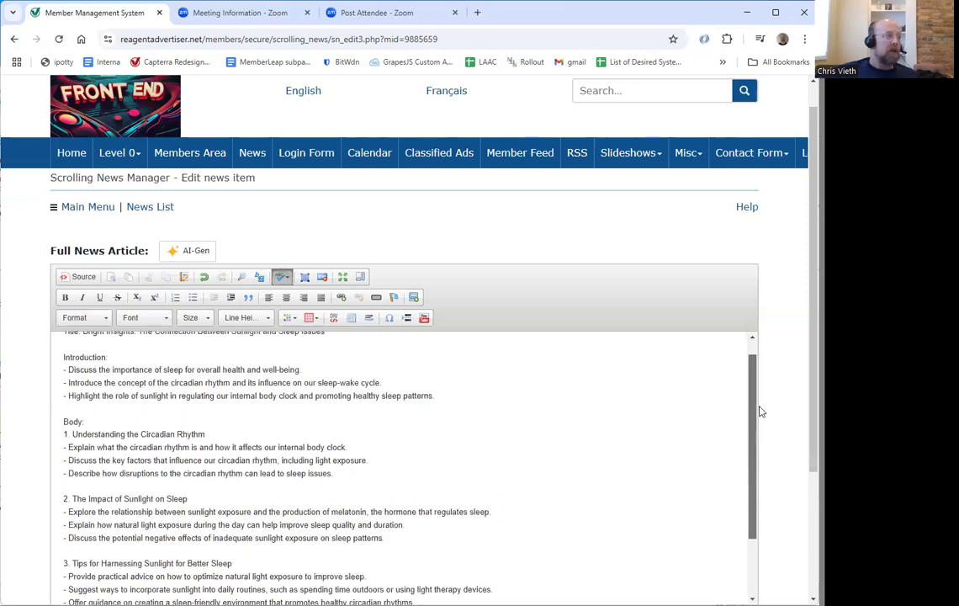
- Highlight the Introduction's first bullet, reopen AI text generation, and generate results for the suggested request "Find famous quotes about" the headline
drag(387, 386, 39, 392)
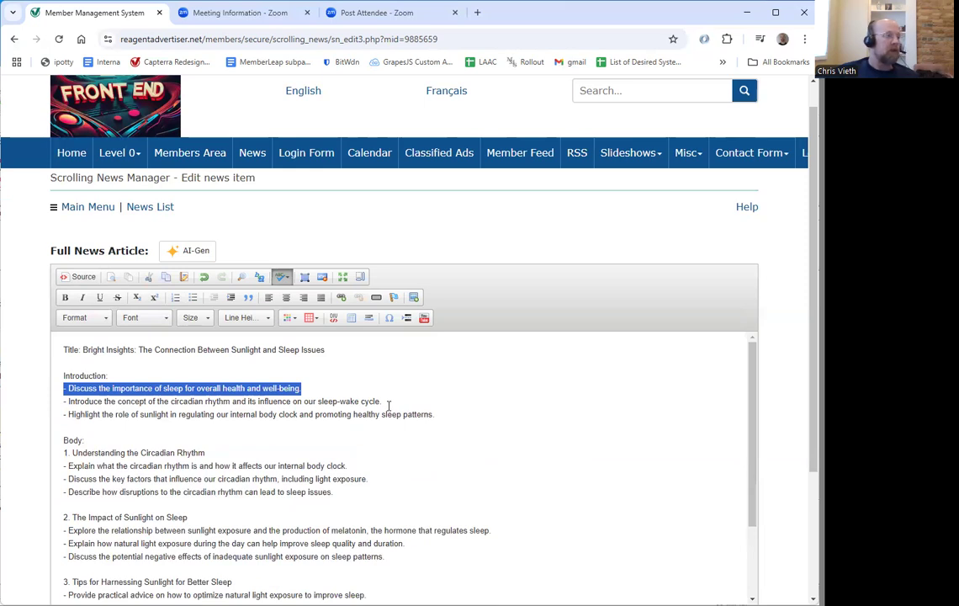
click(190, 251)
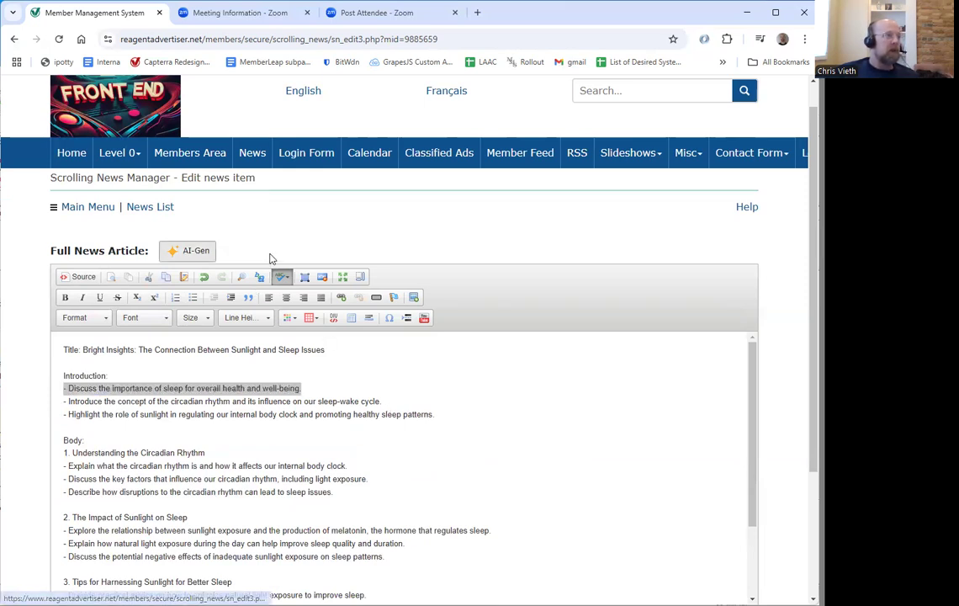
click(211, 251)
click(406, 309)
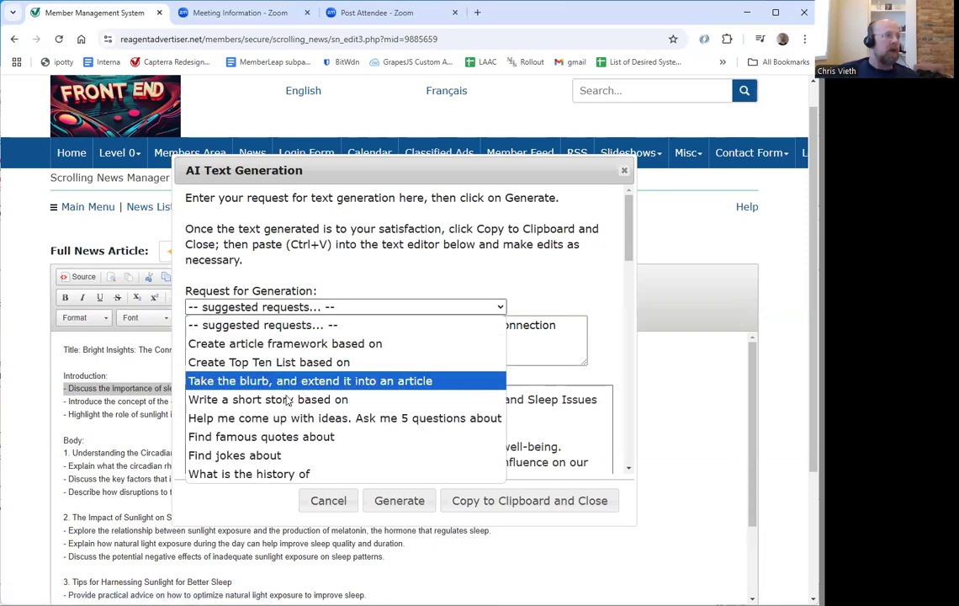
click(286, 437)
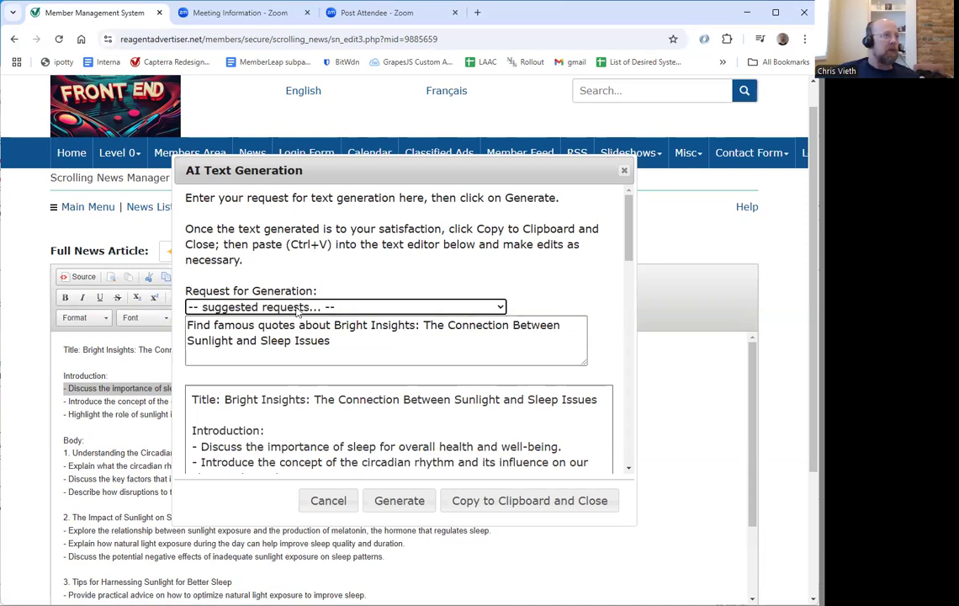
click(407, 500)
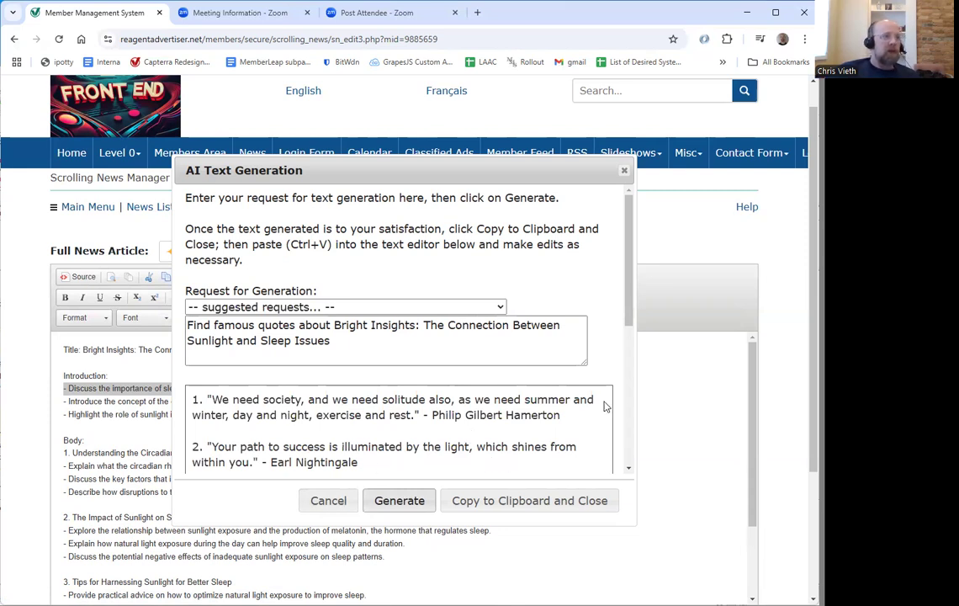
drag(630, 311, 660, 412)
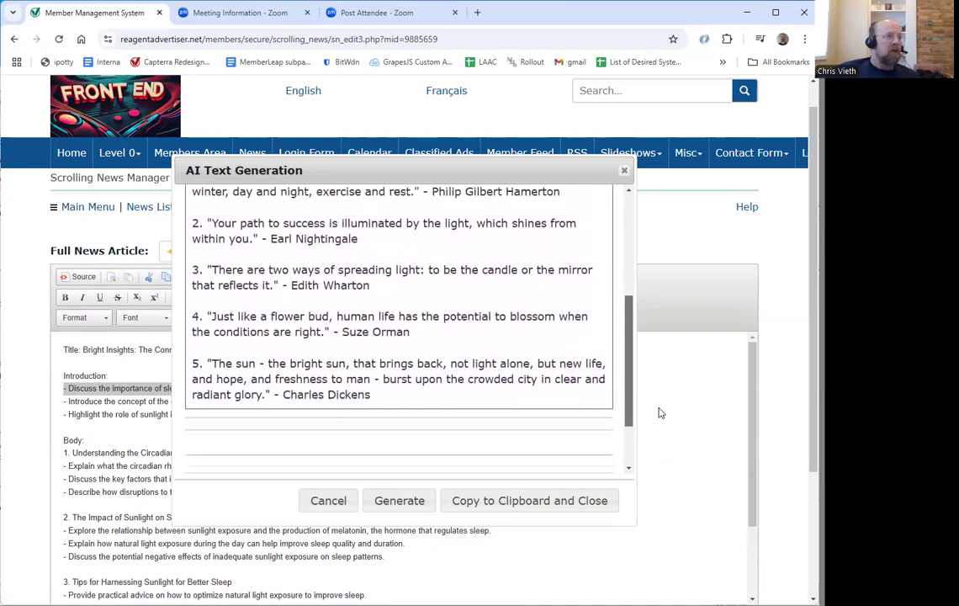
drag(414, 397, 196, 356)
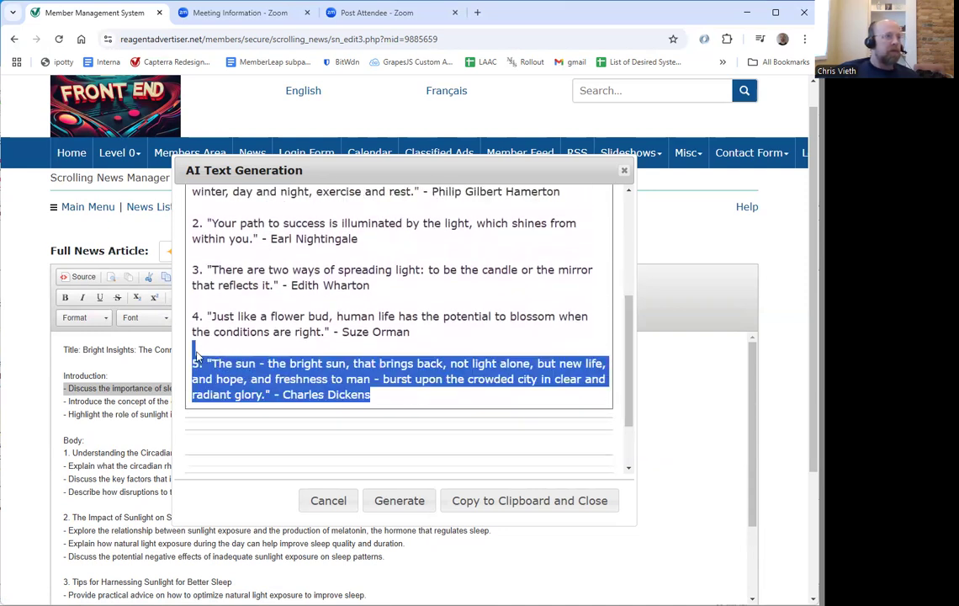
click(355, 357)
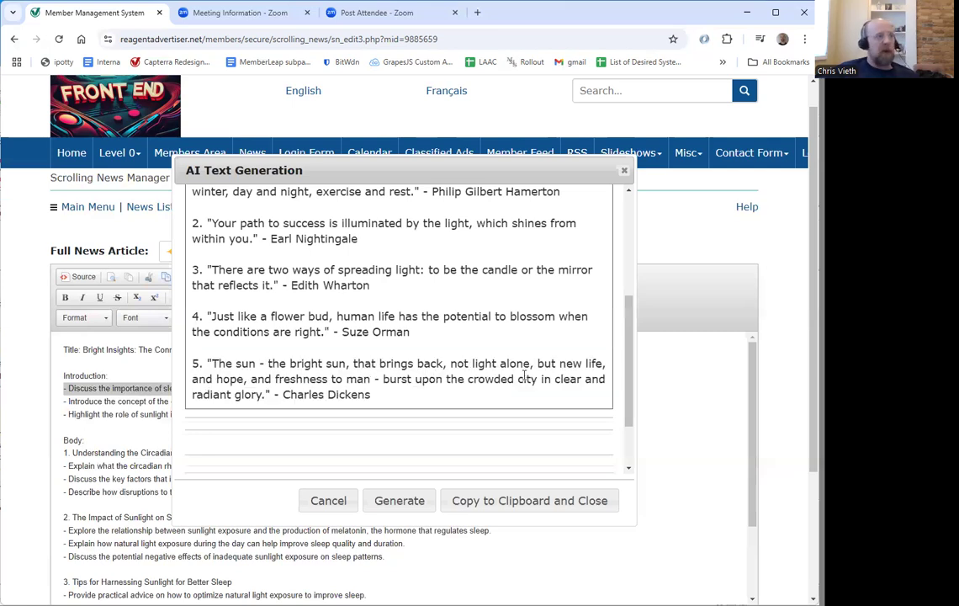
- Generate AI text with the suggested request "Find jokes about" the headline and highlight the first joke
scroll(623, 368, up, 5)
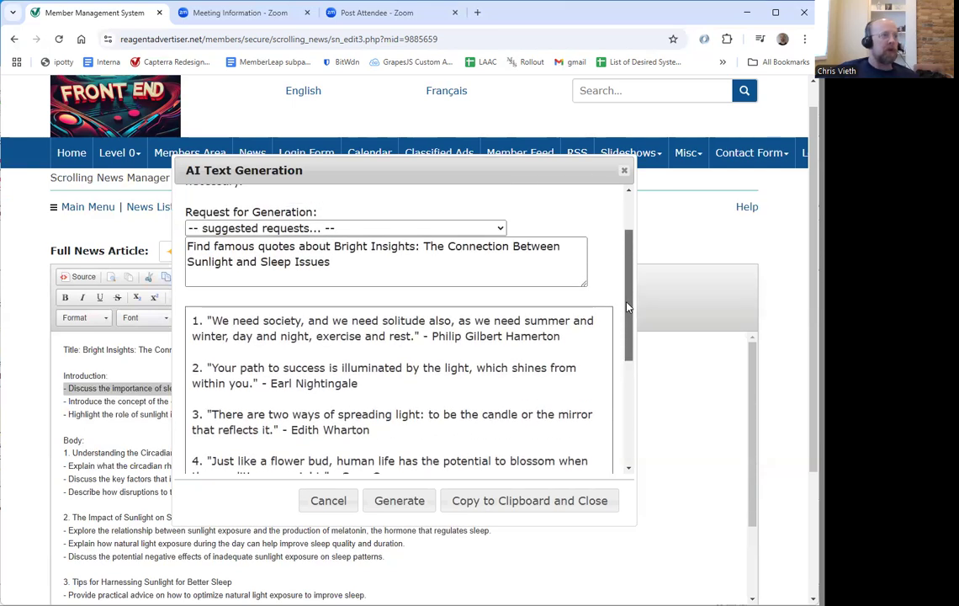
click(334, 287)
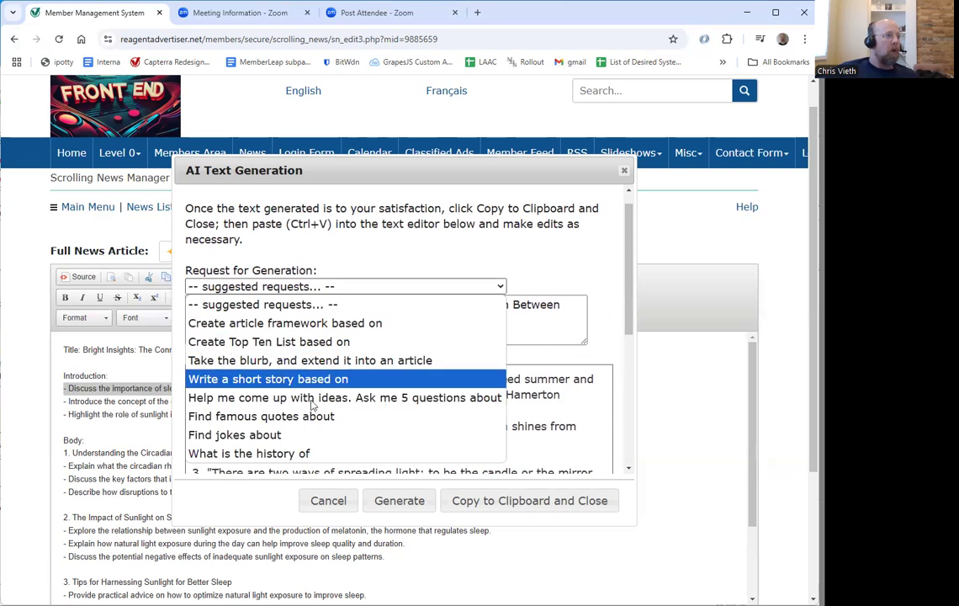
click(293, 435)
click(395, 500)
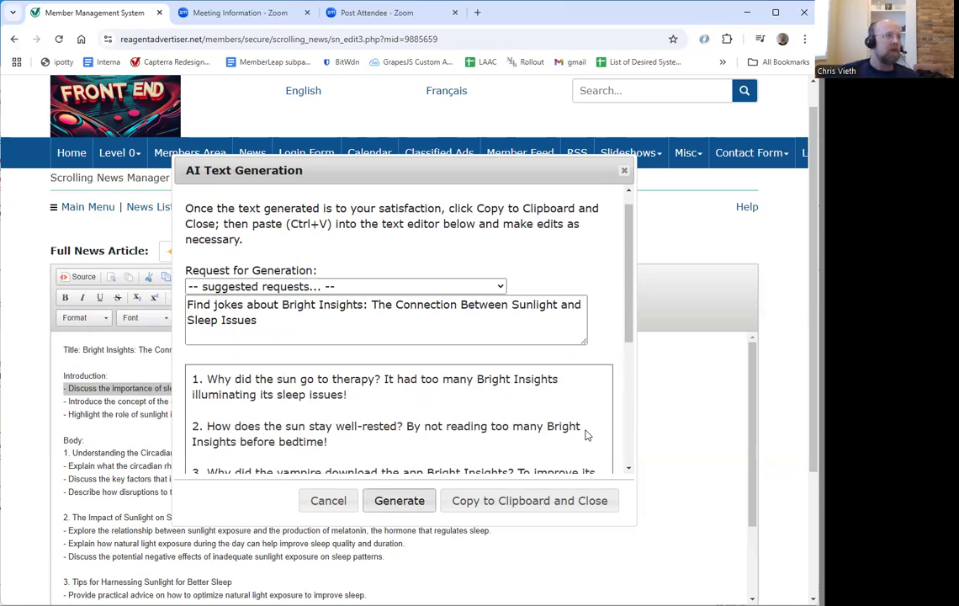
drag(348, 394, 224, 378)
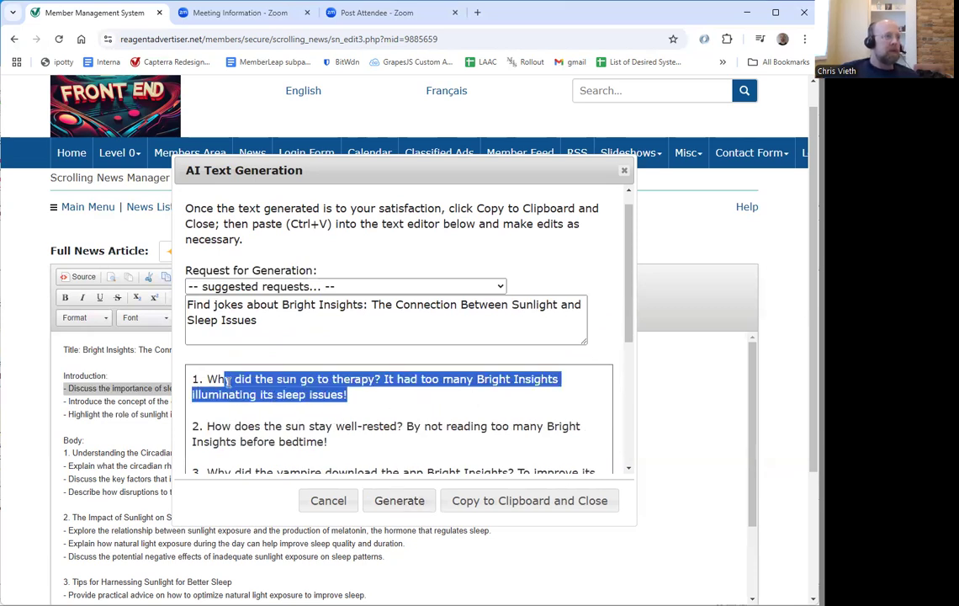
- Generate AI text with the suggested request "Help me come up with ideas. Ask me 5 questions about" the headline and review the questions
click(301, 285)
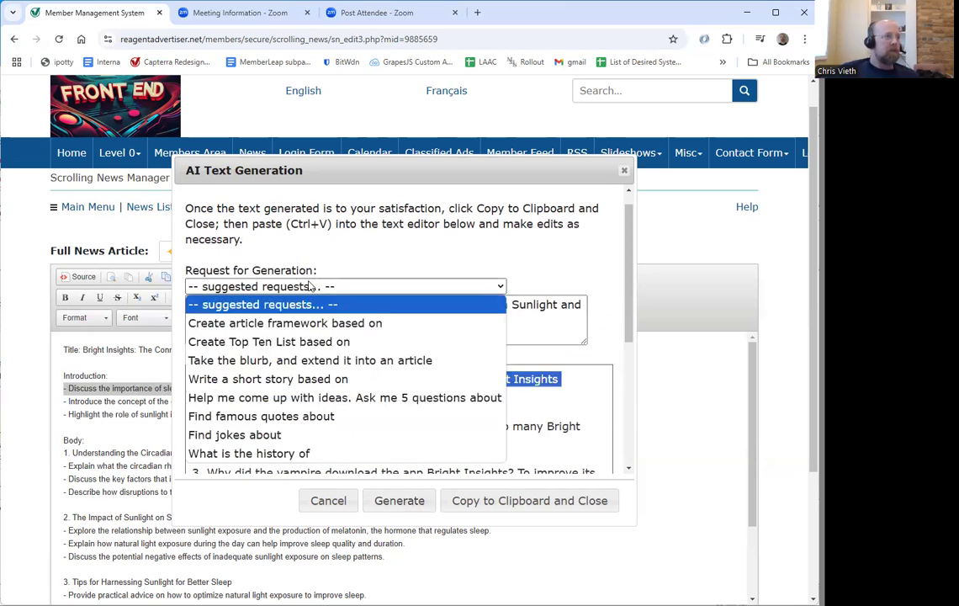
click(269, 399)
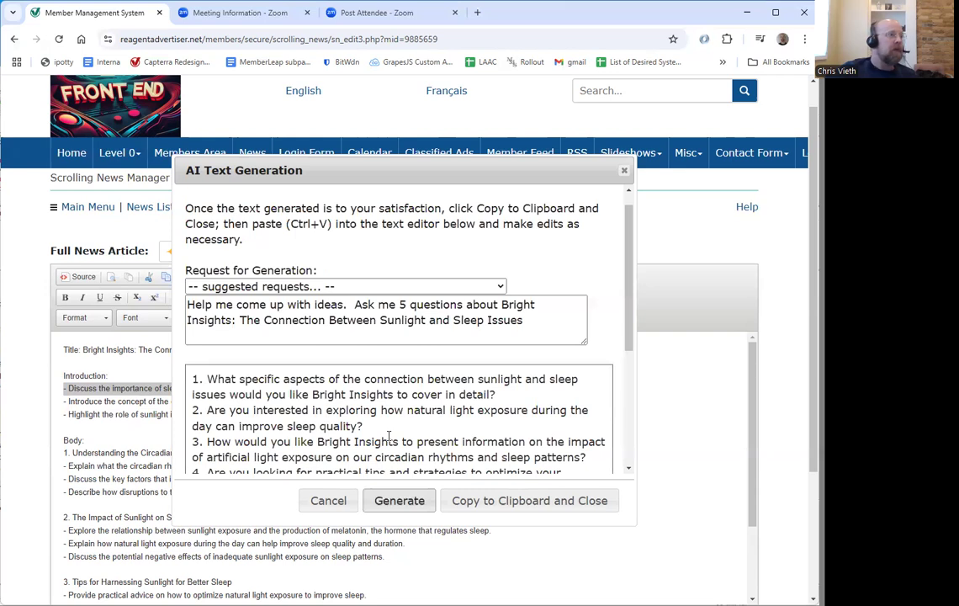
drag(389, 435, 252, 393)
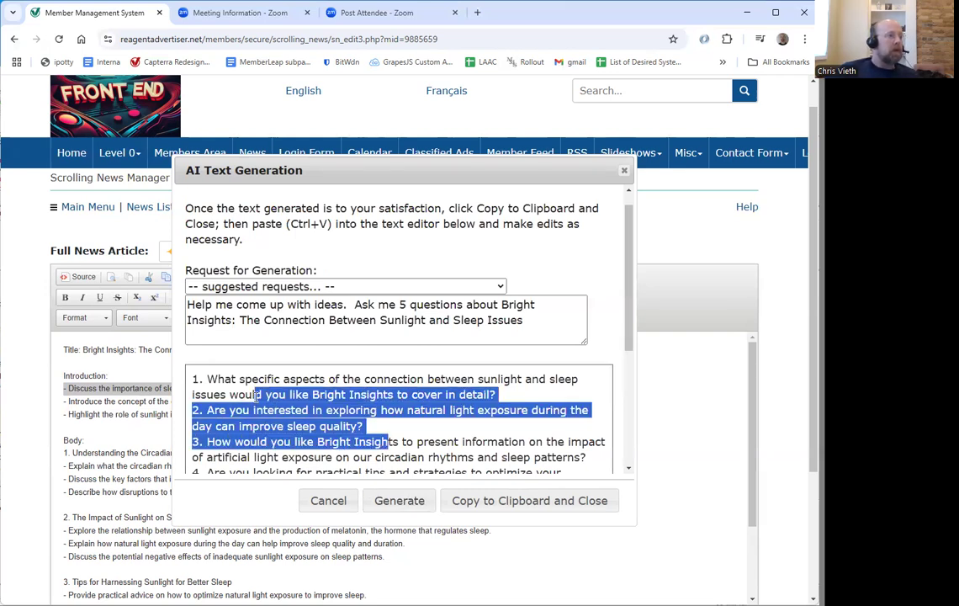
click(401, 438)
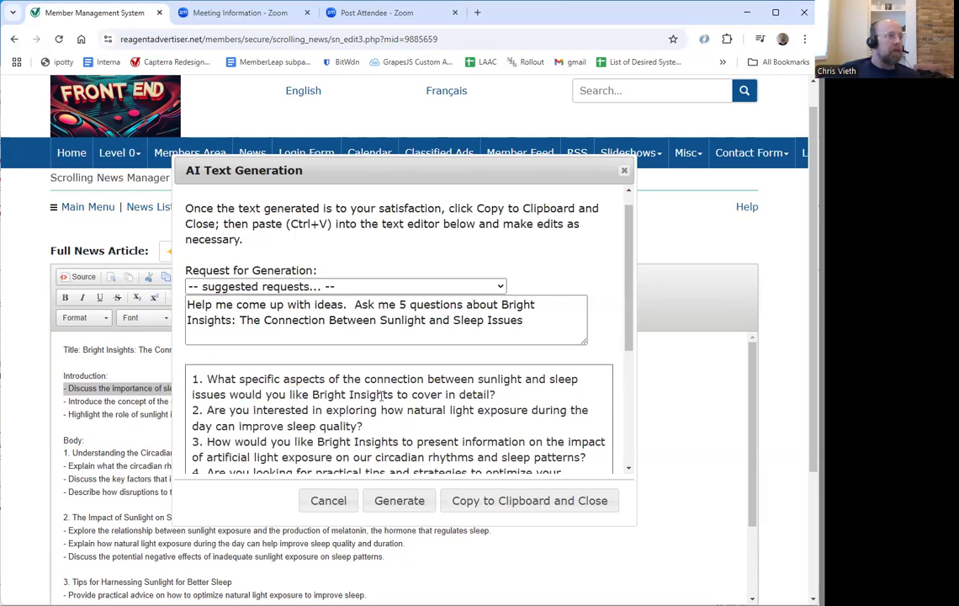
click(414, 286)
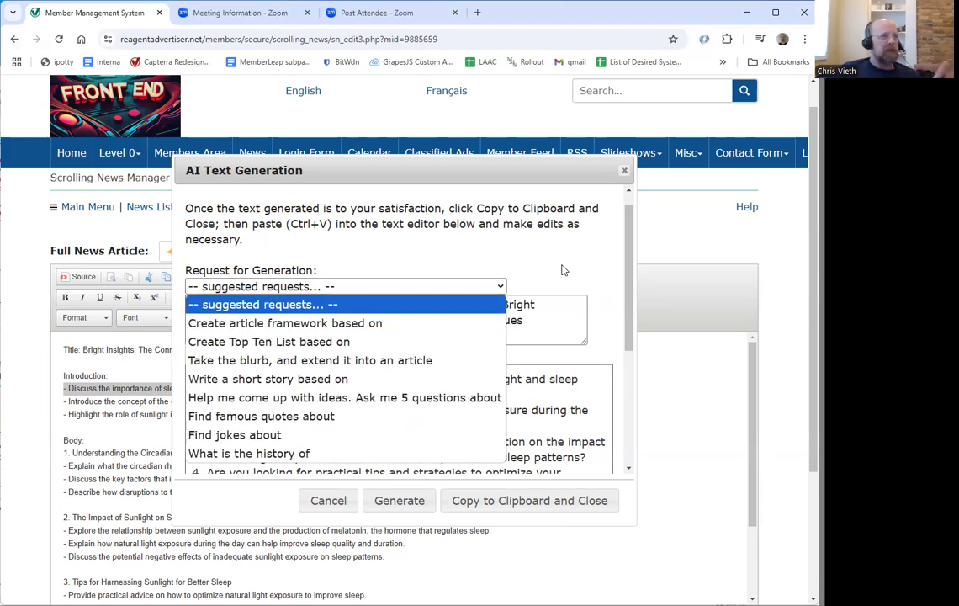
key(Escape)
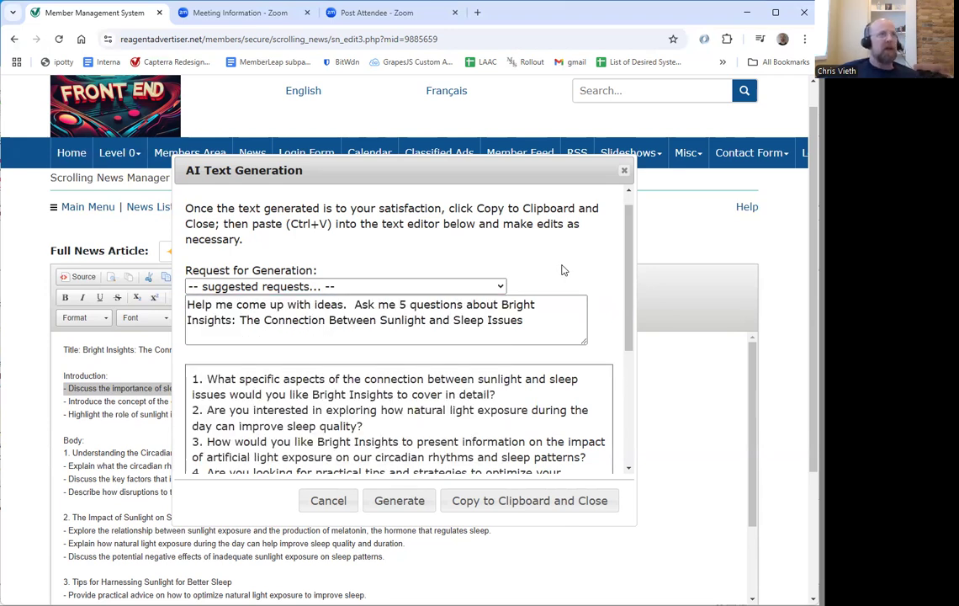